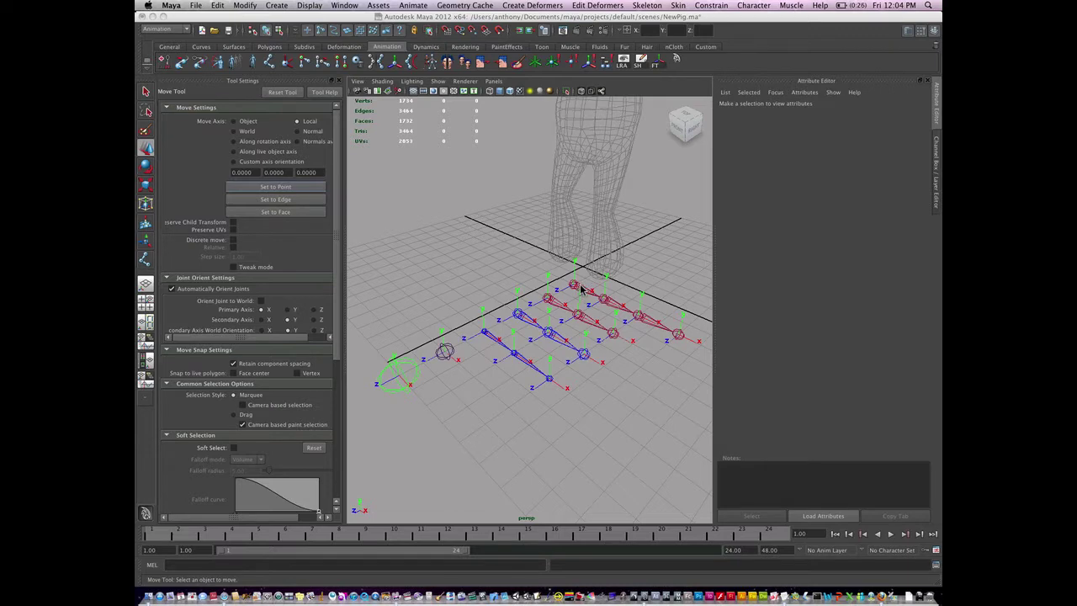
Hide the tool settings and attribute editor, bring up the channel box, and show the scene in four views
{"action": "left_click_drag", "start_coordinate": [561, 315], "coordinate": [577, 284], "text": "alt"}
{"action": "left_click", "coordinate": [340, 83]}
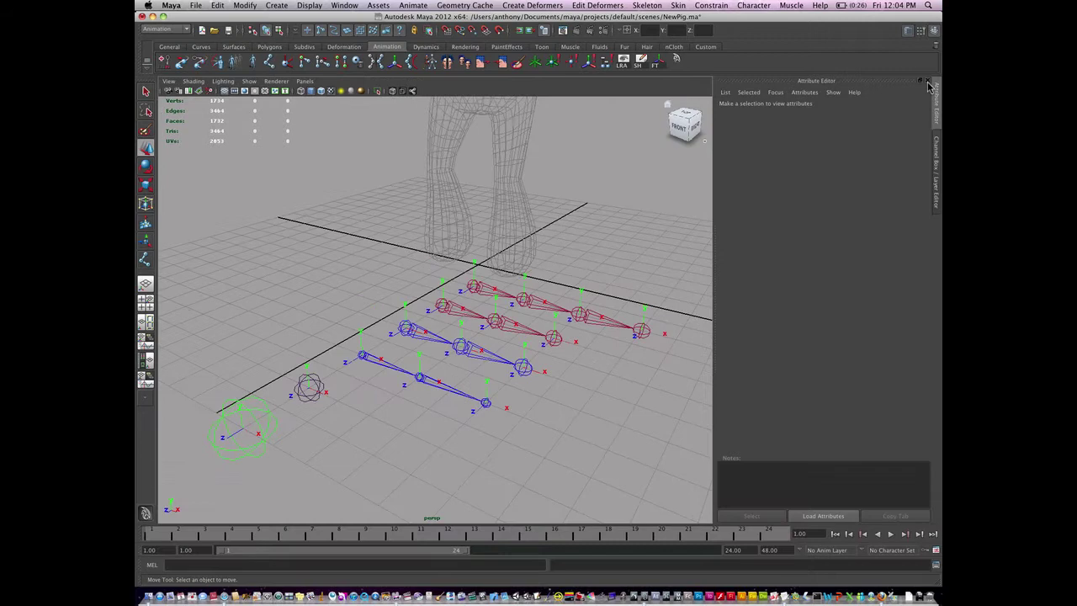
{"action": "left_click", "coordinate": [927, 80]}
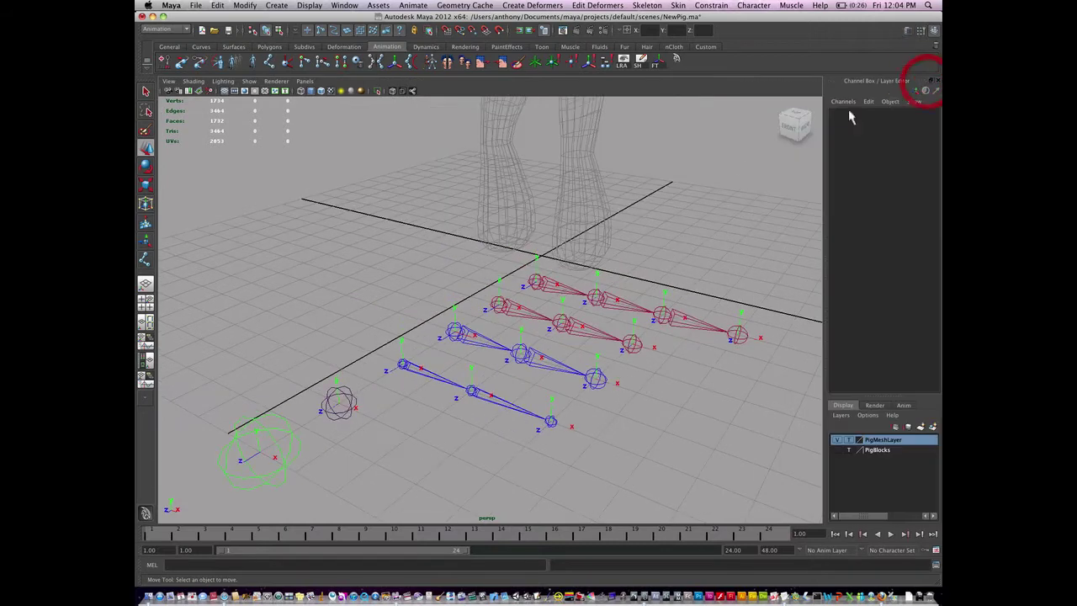
{"action": "left_click", "coordinate": [146, 300]}
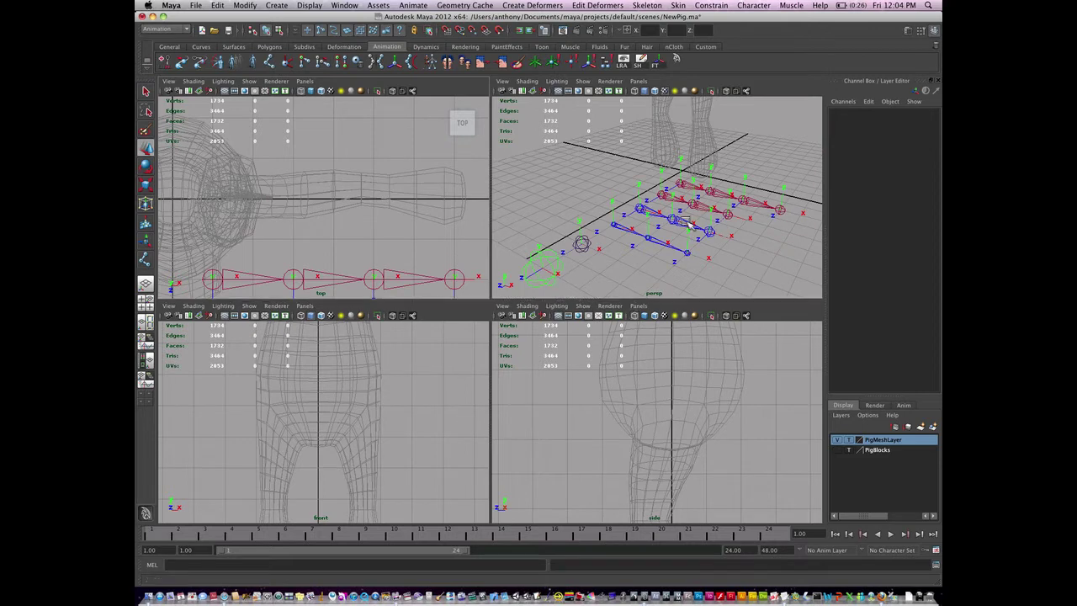
Move the whole Clav_L joint chain in the top view onto the arm's centreline, at about -0.042 in Z
{"action": "left_click", "coordinate": [687, 184]}
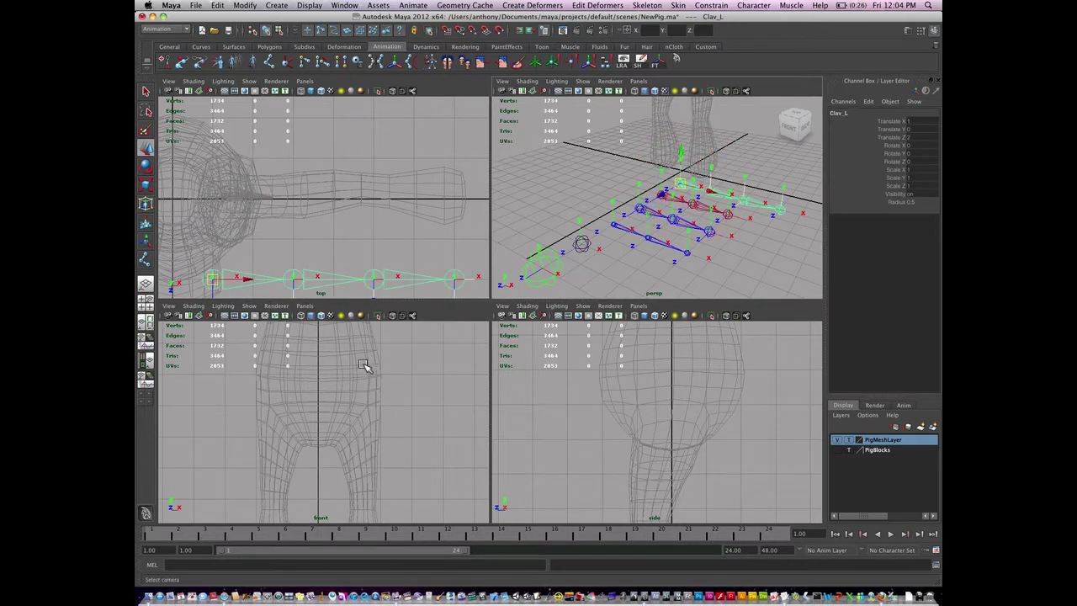
{"action": "left_click_drag", "start_coordinate": [213, 286], "coordinate": [211, 208]}
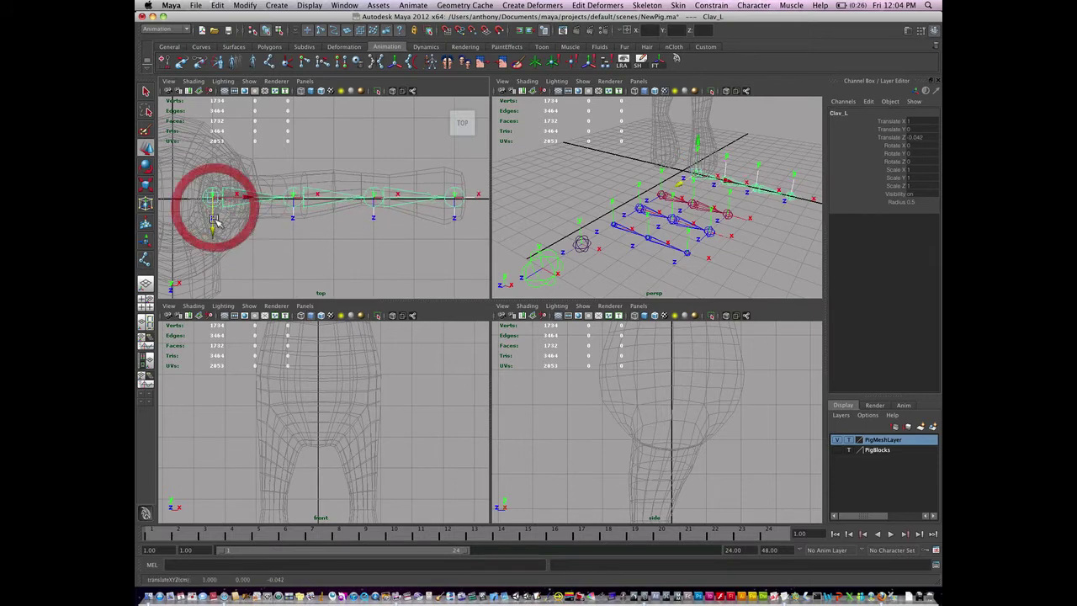
{"action": "key", "text": "space"}
{"action": "key", "text": "space"}
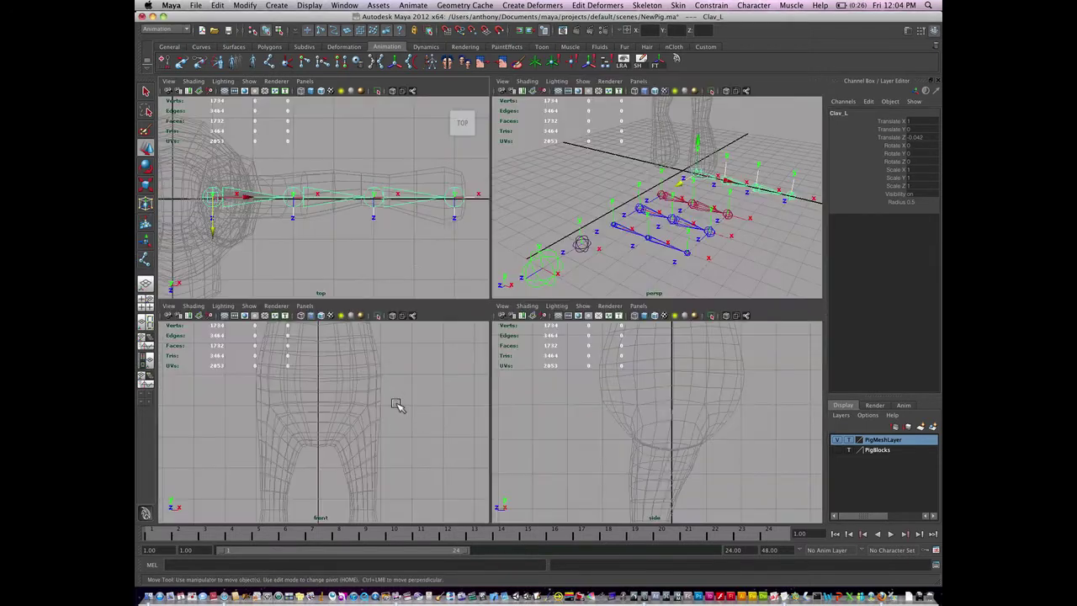
Raise the Clav_L chain in the front view into the pig's upper chest and arm, at about X 0.365, Y 10.897
{"action": "key", "text": "space"}
{"action": "key", "text": "f"}
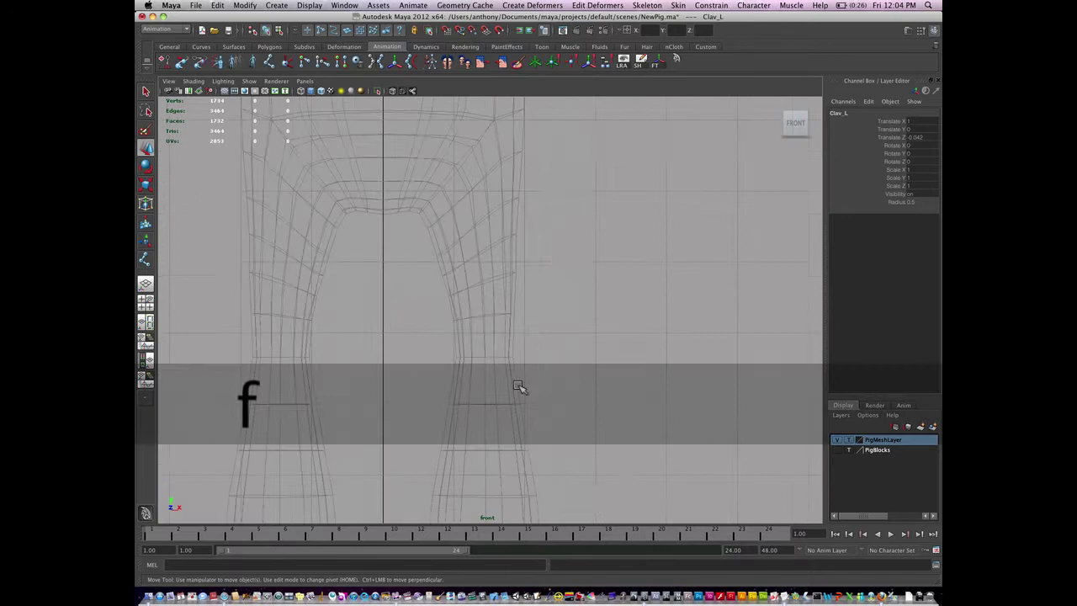
{"action": "right_click_drag", "start_coordinate": [590, 384], "coordinate": [446, 383], "text": "alt"}
{"action": "middle_click_drag", "start_coordinate": [460, 387], "coordinate": [472, 515], "text": "alt"}
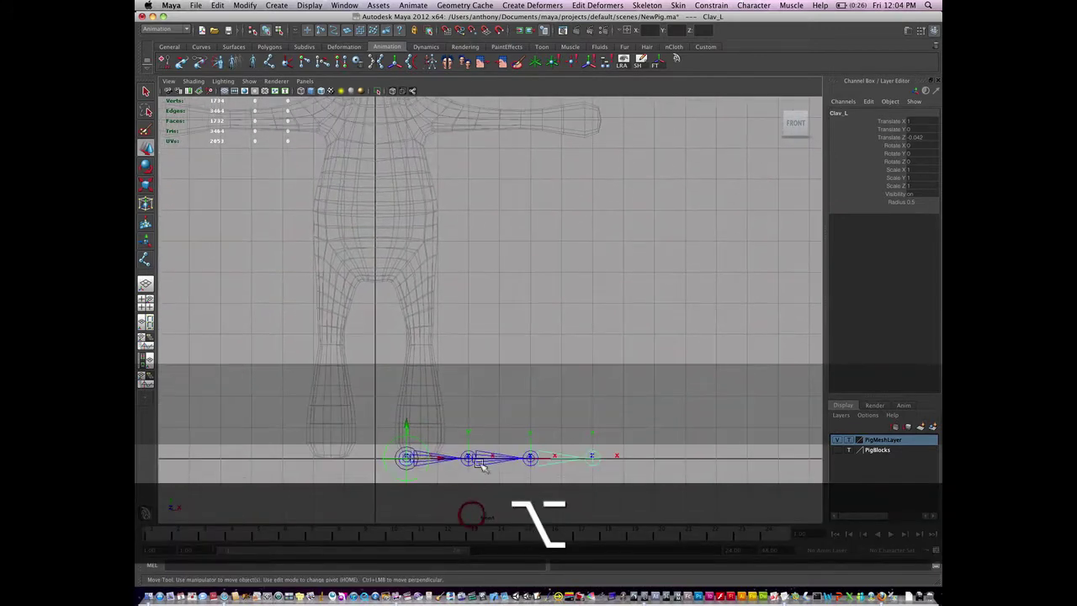
{"action": "left_click_drag", "start_coordinate": [407, 457], "coordinate": [426, 203]}
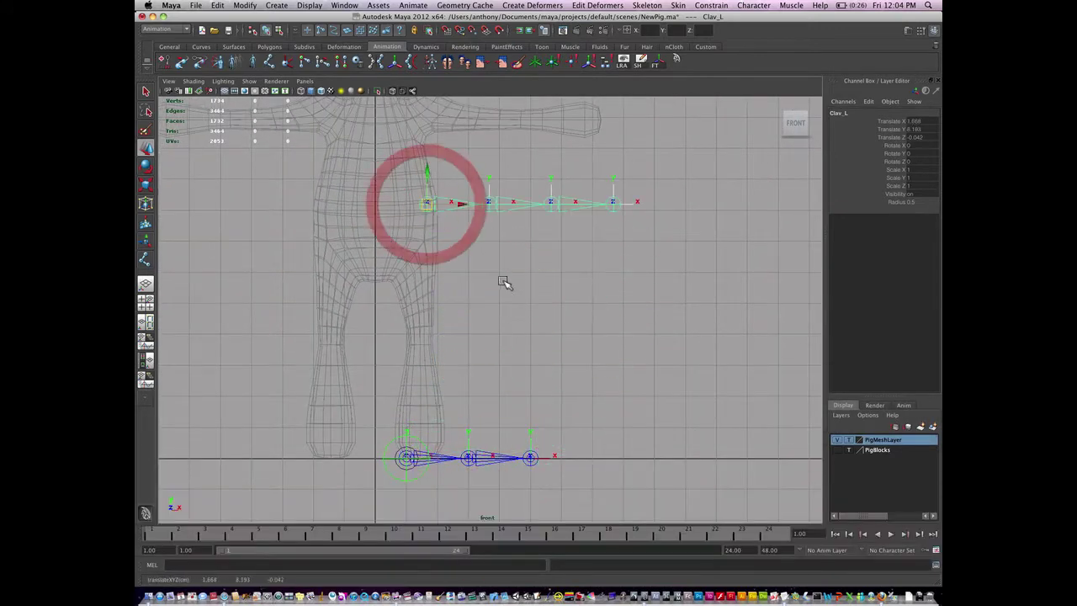
{"action": "middle_click_drag", "start_coordinate": [499, 288], "coordinate": [511, 450], "text": "alt"}
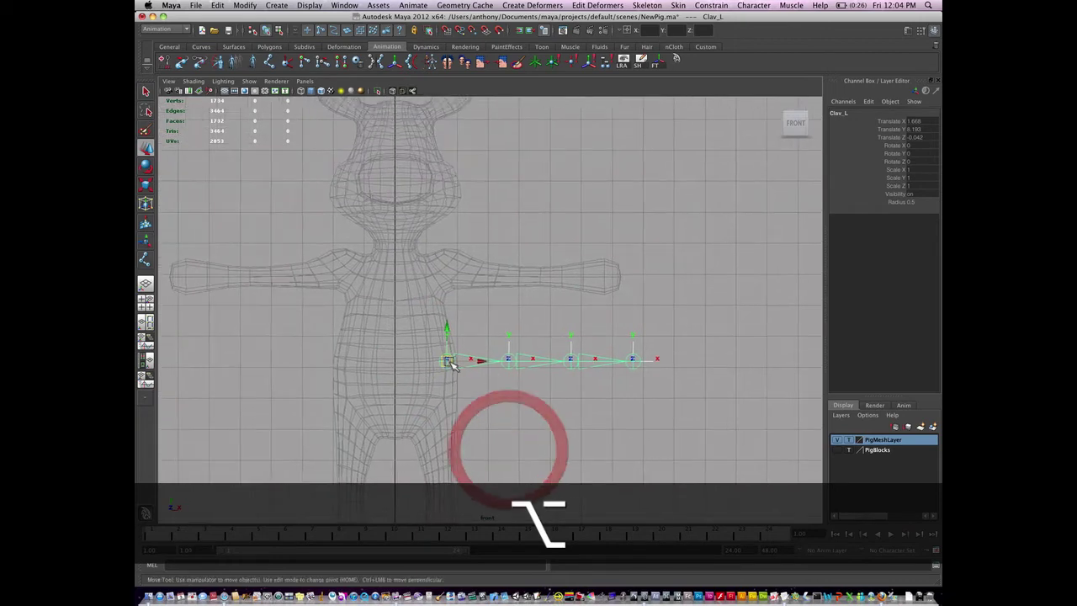
{"action": "left_click_drag", "start_coordinate": [451, 361], "coordinate": [406, 276]}
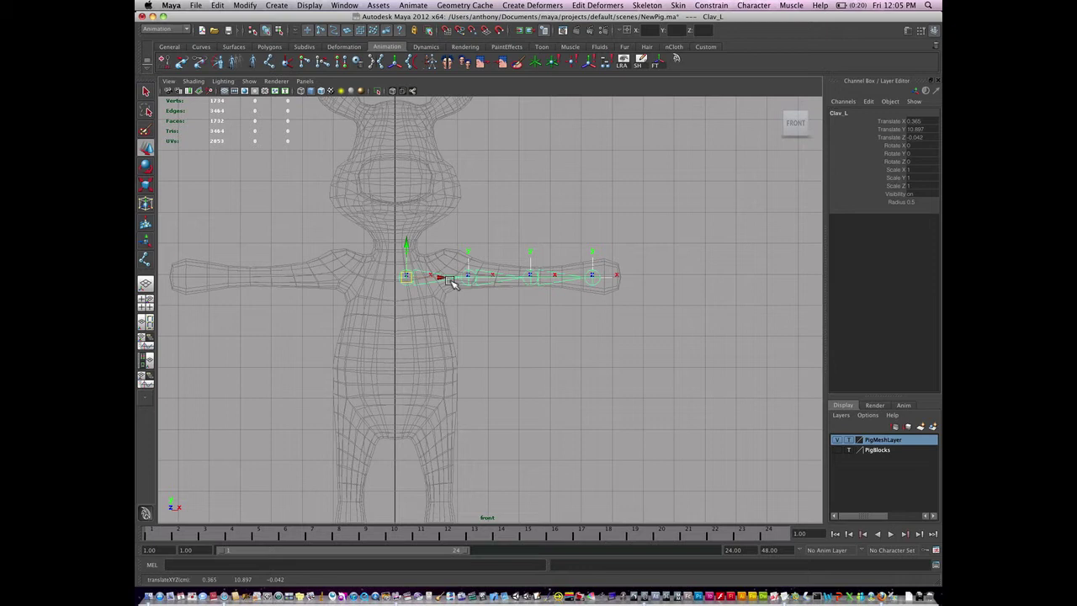
Slide the Shoulder_L joint inward to the pig's shoulder and nudge Clav_L along X to about 0.361
{"action": "left_click", "coordinate": [491, 286]}
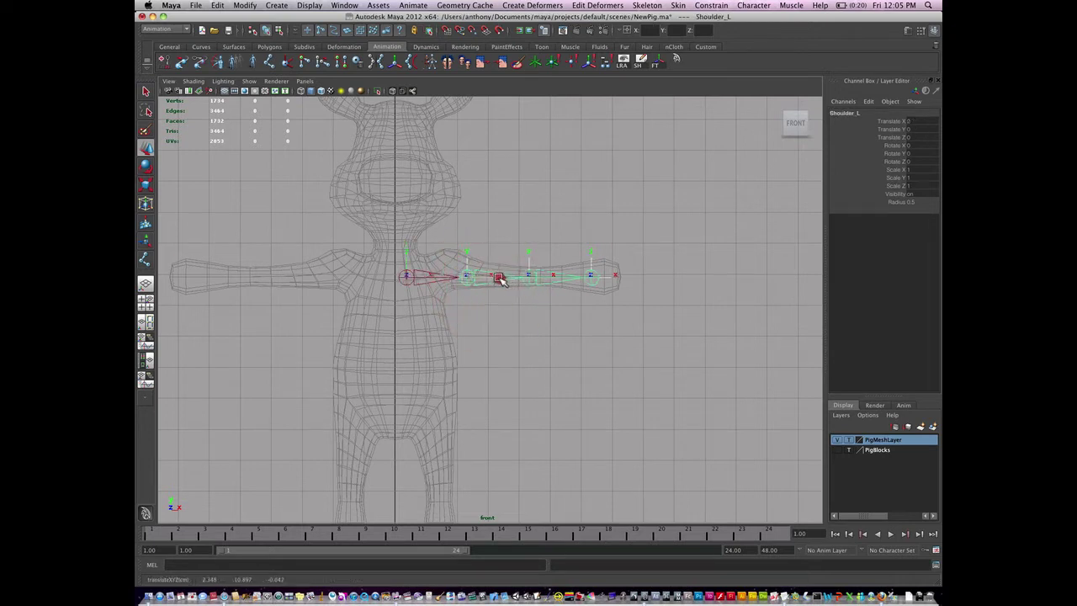
{"action": "left_click_drag", "start_coordinate": [502, 279], "coordinate": [484, 281]}
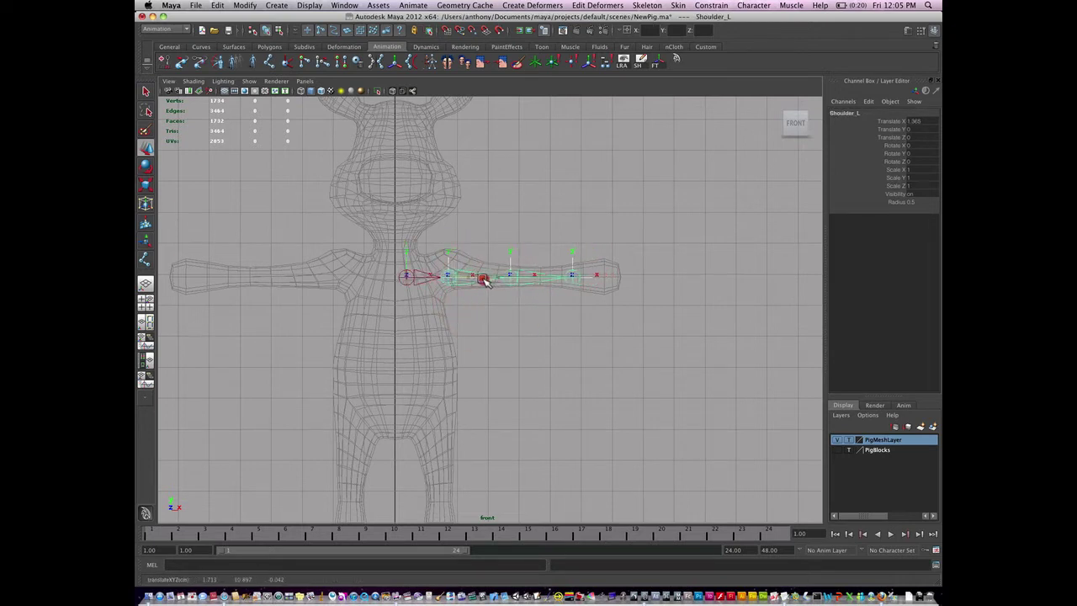
{"action": "left_click", "coordinate": [410, 279]}
{"action": "left_click_drag", "start_coordinate": [438, 278], "coordinate": [444, 284]}
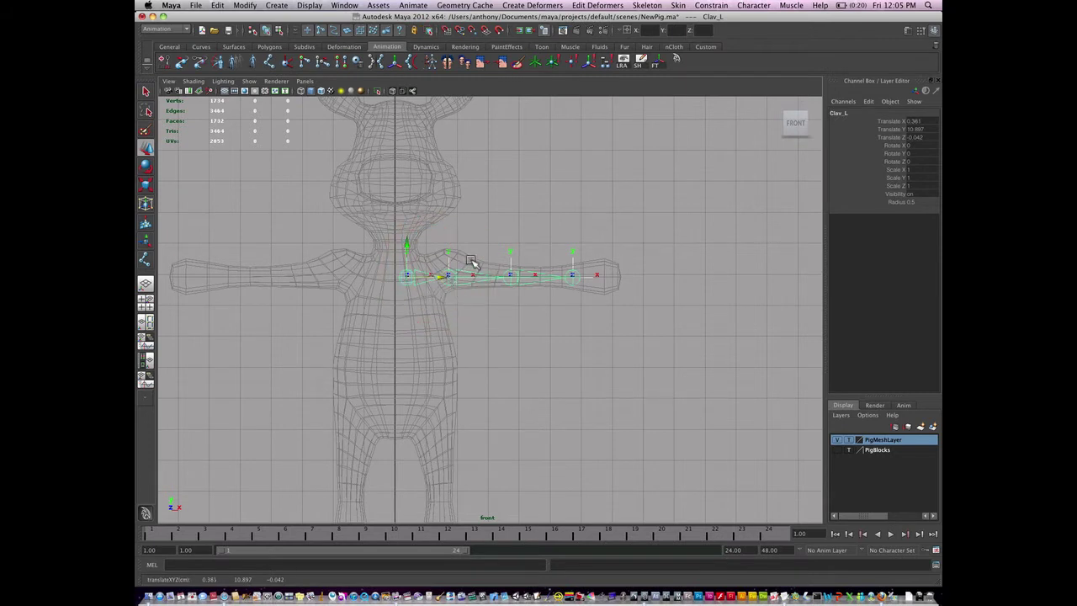
Select the Shoulder_L joint, display the Move tool's settings, and return to the four-view layout
{"action": "left_click", "coordinate": [466, 287]}
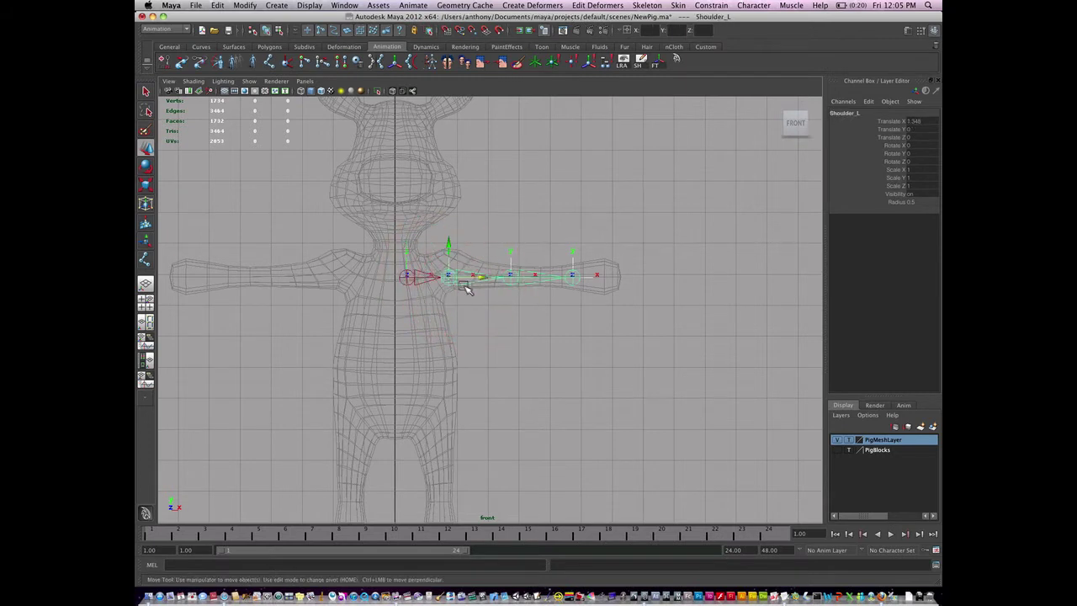
{"action": "double_click", "coordinate": [146, 149]}
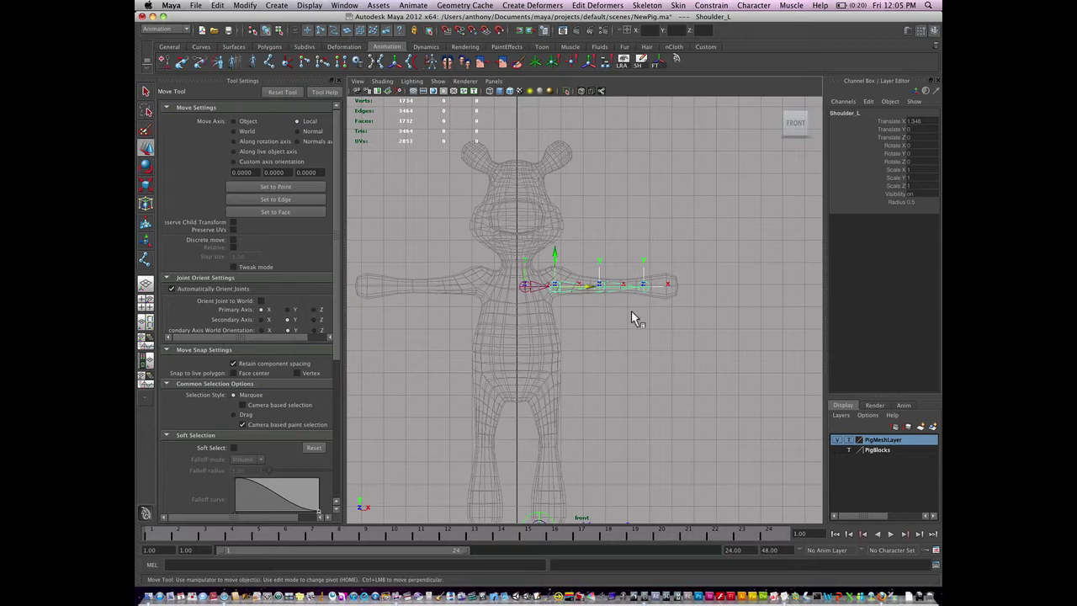
{"action": "key", "text": "space"}
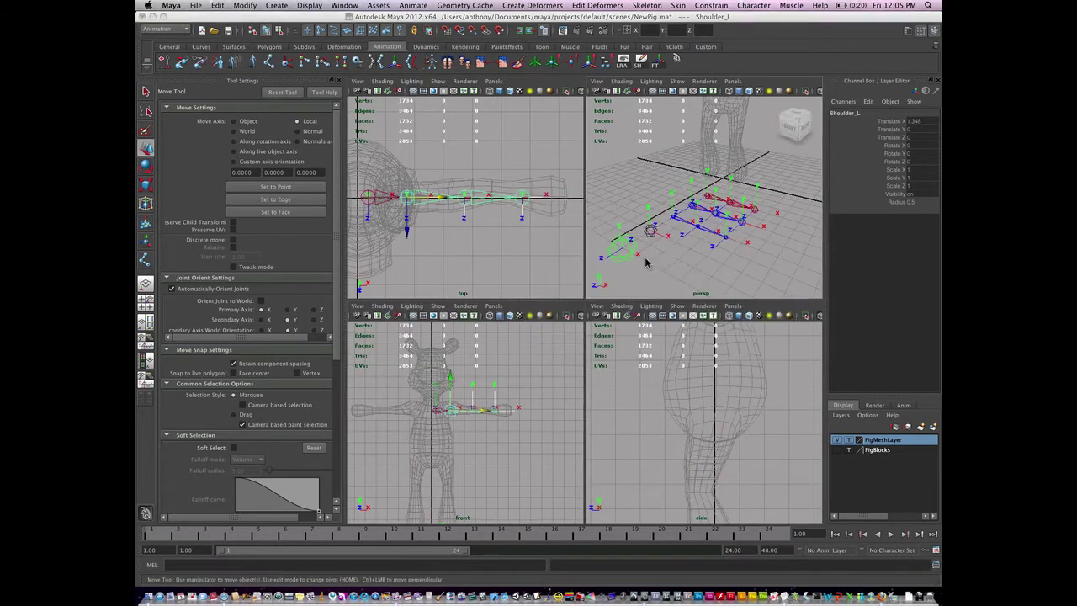
Rotate Shoulder_L in the perspective view, try sliding Elbow_L along its local X axis, and undo the elbow moves
{"action": "key", "text": "space"}
{"action": "key", "text": "f"}
{"action": "left_click_drag", "start_coordinate": [548, 344], "coordinate": [500, 269], "text": "alt"}
{"action": "key", "text": "e"}
{"action": "left_click", "coordinate": [648, 285]}
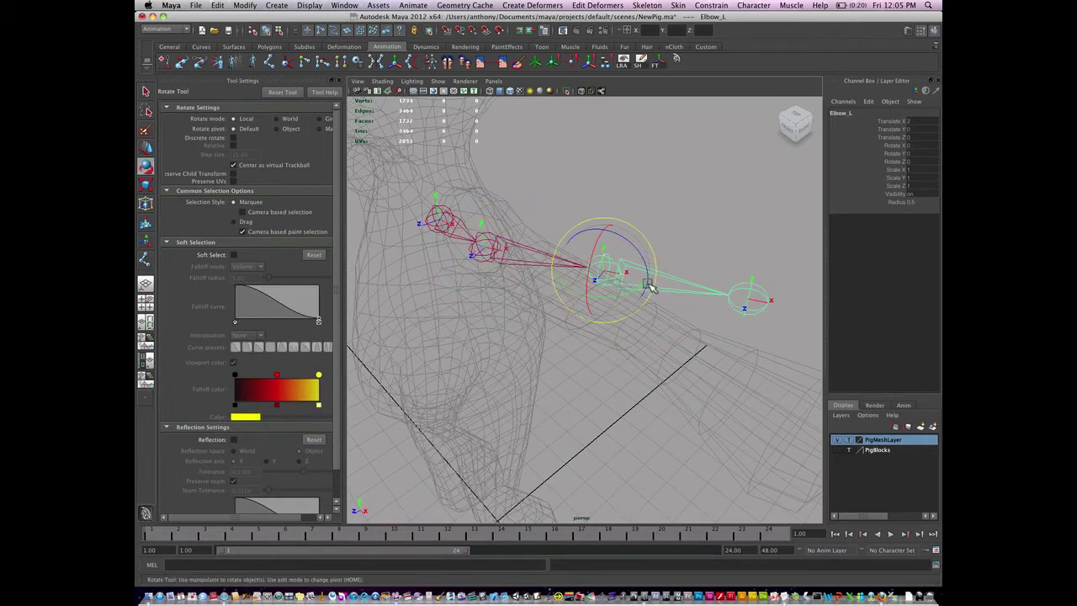
{"action": "key", "text": "w"}
{"action": "left_click_drag", "start_coordinate": [640, 280], "coordinate": [586, 274]}
{"action": "key", "text": "super+z"}
{"action": "key", "text": "super+z"}
{"action": "key", "text": "super+z"}
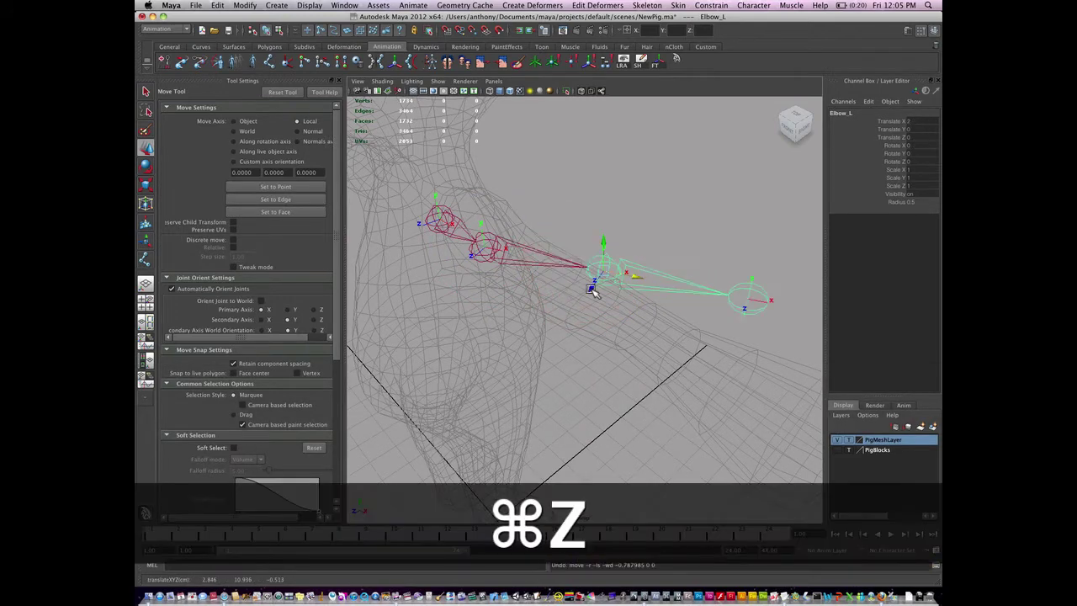
Try moving Elbow_L along its local Z and Y axes, undoing each move
{"action": "left_click_drag", "start_coordinate": [547, 343], "coordinate": [488, 338]}
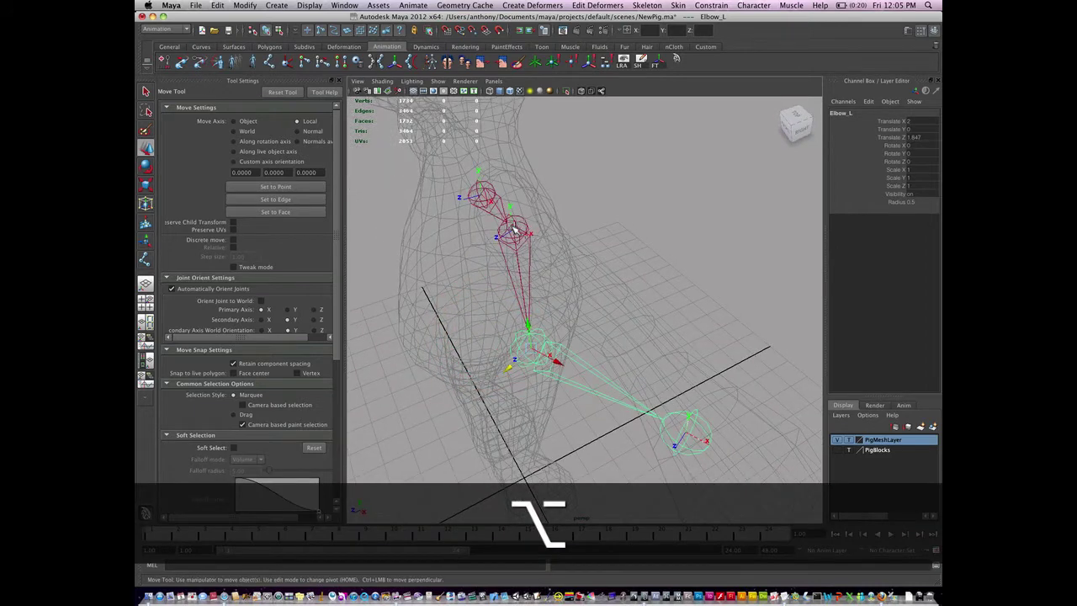
{"action": "key", "text": "super+z"}
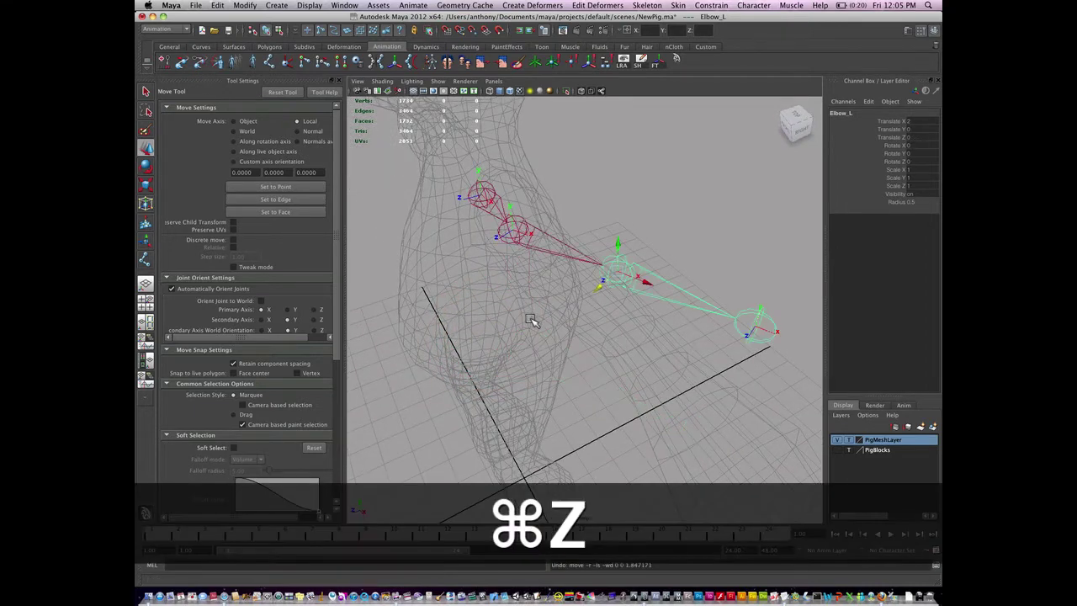
{"action": "left_click_drag", "start_coordinate": [620, 247], "coordinate": [620, 217]}
{"action": "key", "text": "super+z"}
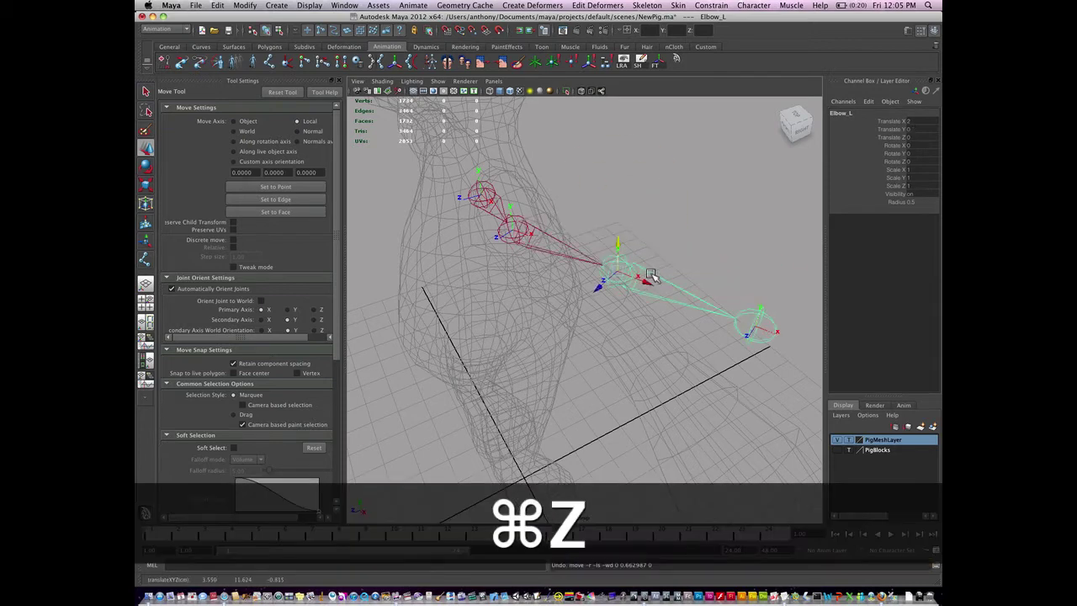
Try a small local X move on Elbow_L, and undo it along with the earlier Shoulder_L rotation
{"action": "mouse_move", "coordinate": [647, 278]}
{"action": "left_mouse_down"}
{"action": "mouse_move", "coordinate": [572, 258]}
{"action": "mouse_move", "coordinate": [641, 284]}
{"action": "left_mouse_up"}
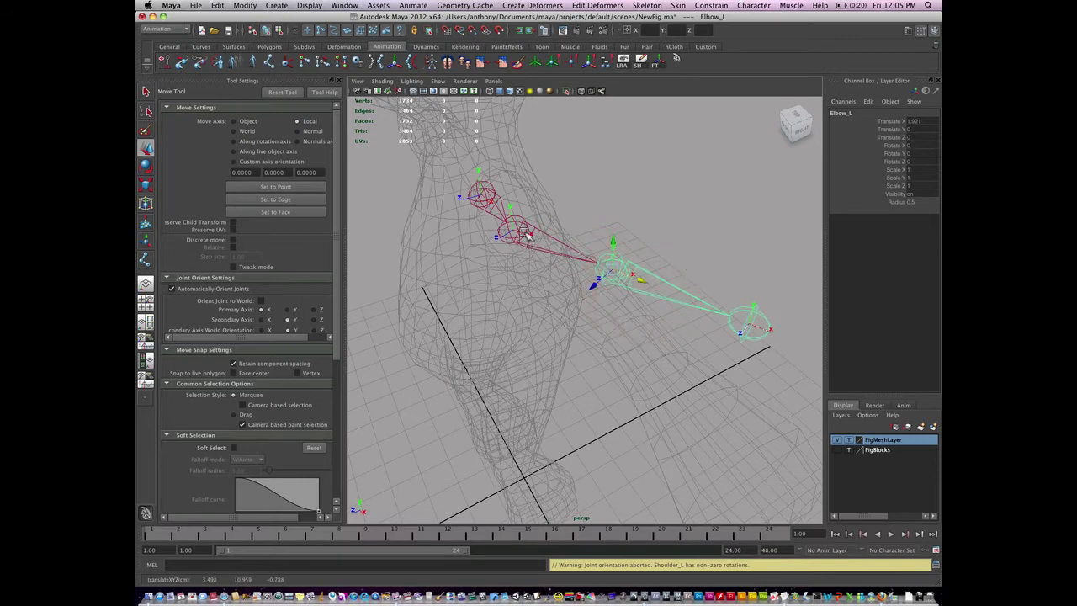
{"action": "key", "text": "super+z"}
{"action": "key", "text": "super+z"}
{"action": "key", "text": "super+z"}
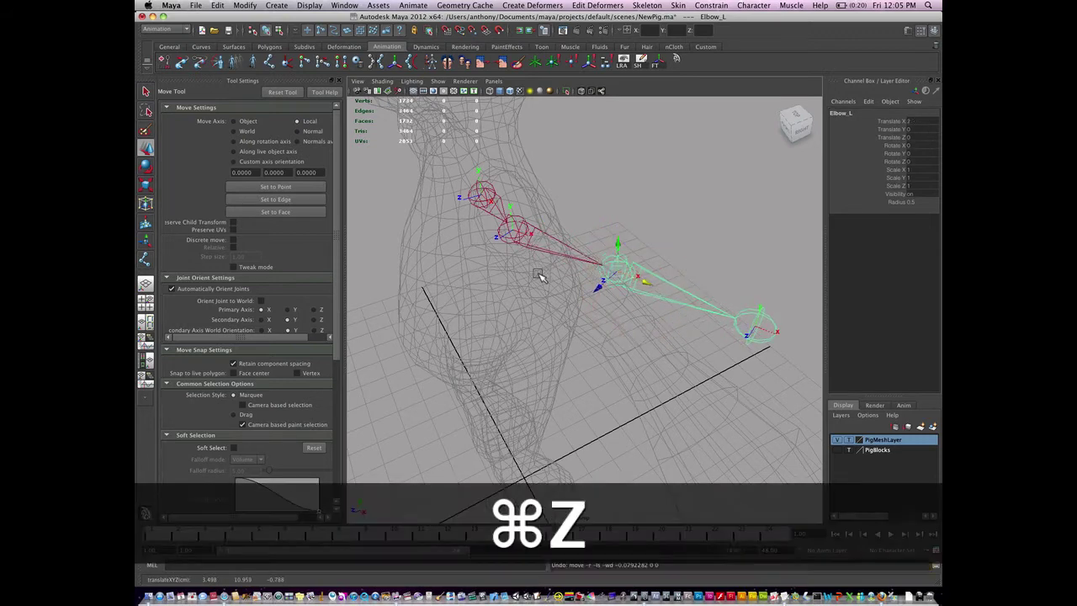
{"action": "key", "text": "super+z"}
{"action": "key", "text": "super+z"}
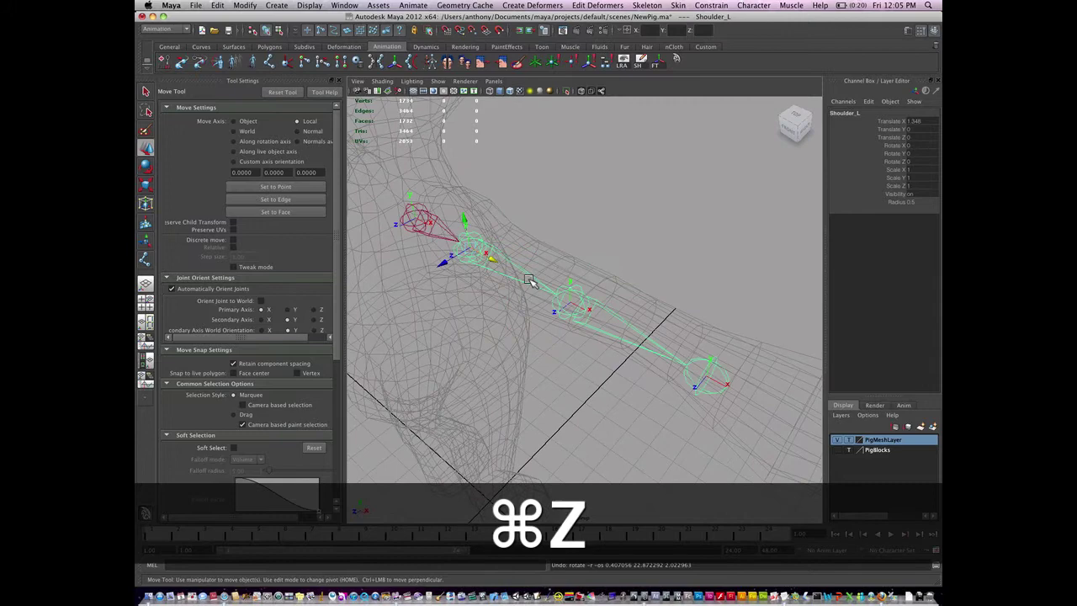
Rotate Shoulder_L about its Y axis by about 5.2 degrees so the chain follows the arm mesh
{"action": "left_click_drag", "start_coordinate": [484, 329], "coordinate": [512, 351], "text": "alt"}
{"action": "key", "text": "e"}
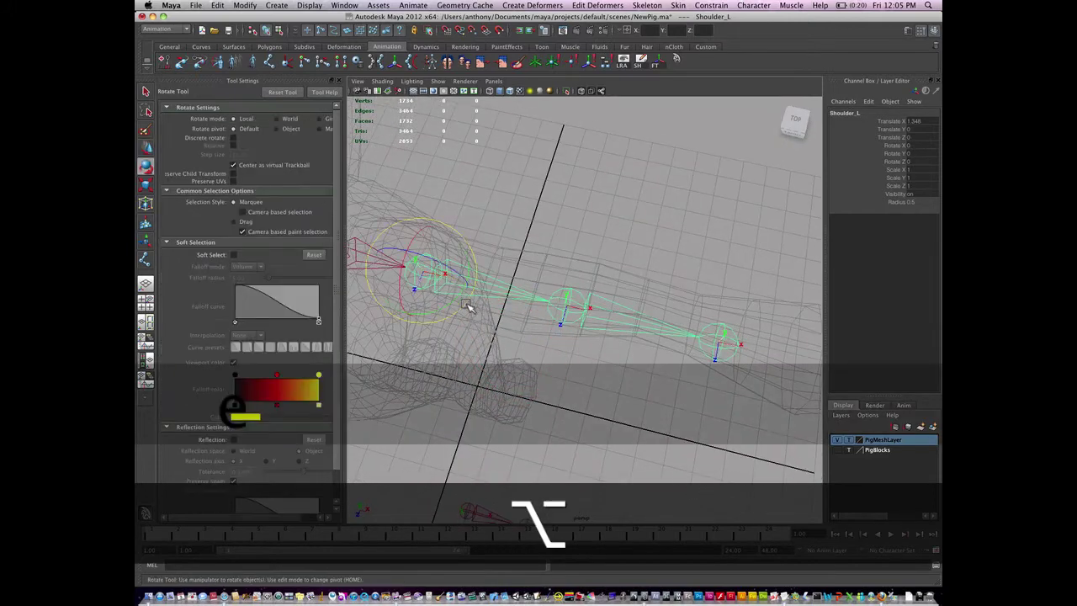
{"action": "left_click_drag", "start_coordinate": [445, 306], "coordinate": [451, 306]}
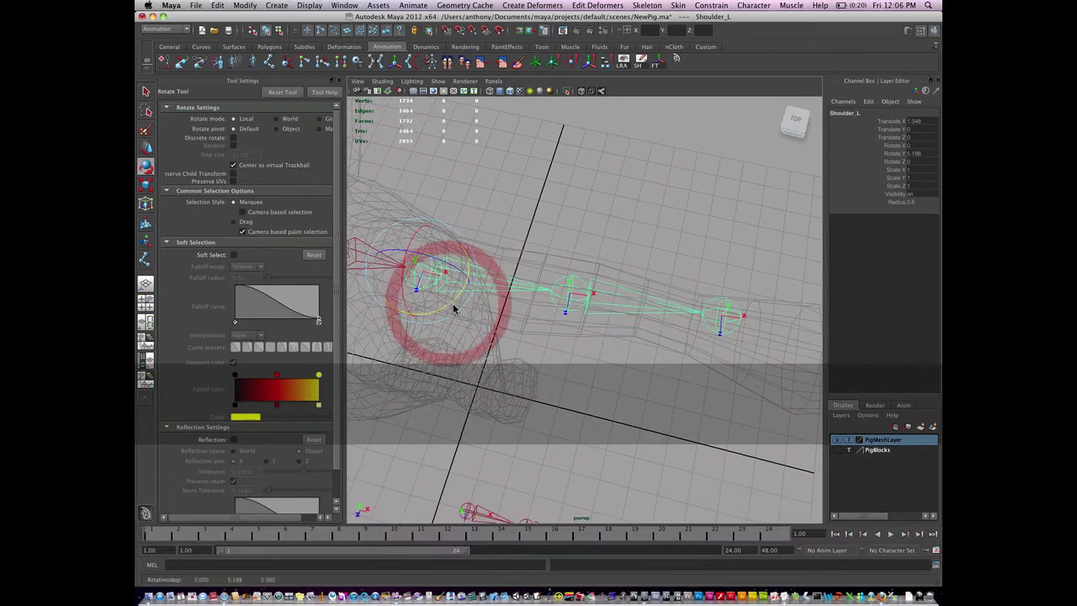
Slide Elbow_L along its local X axis in the top view to about 2.284, at the arm's bend
{"action": "key", "text": "space"}
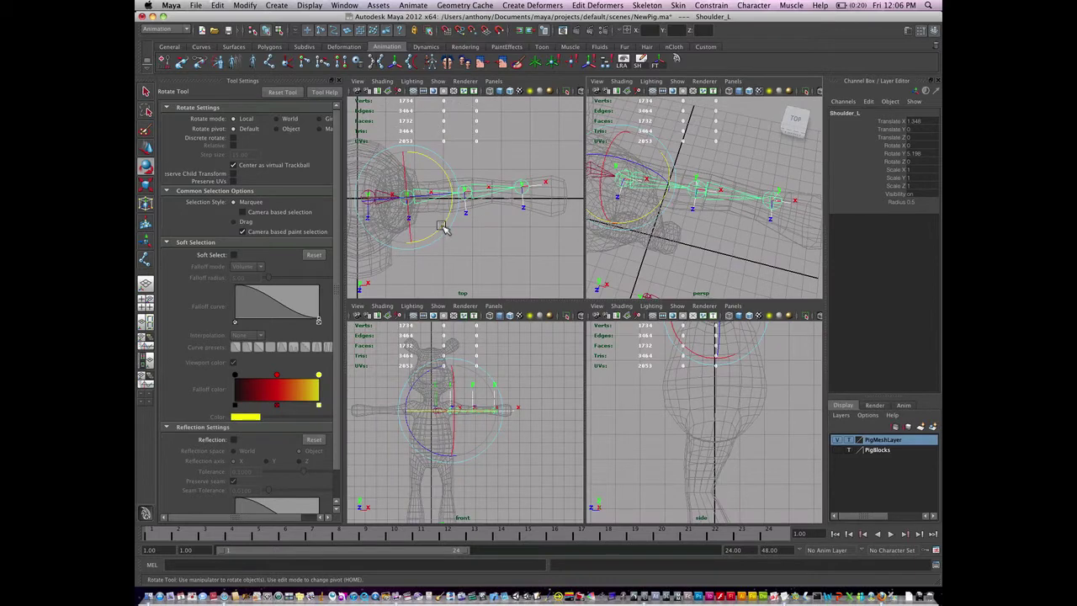
{"action": "left_click", "coordinate": [487, 194]}
{"action": "key", "text": "w"}
{"action": "left_click_drag", "start_coordinate": [496, 190], "coordinate": [506, 187]}
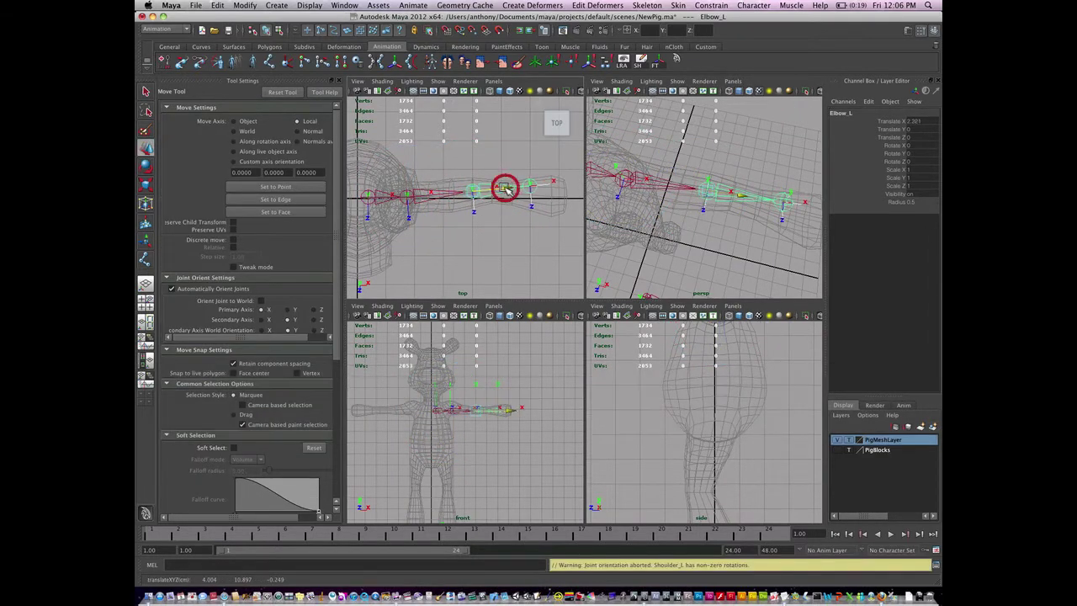
{"action": "right_click_drag", "start_coordinate": [480, 221], "coordinate": [529, 205], "text": "alt"}
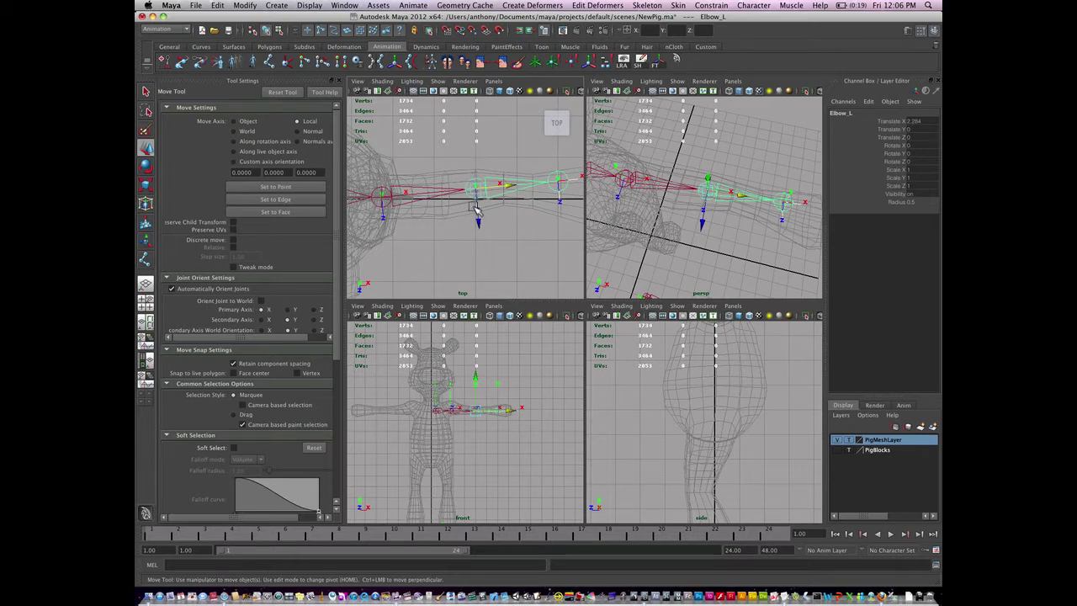
Set Shoulder_L's Y rotation to exactly 5
{"action": "key", "text": "Up"}
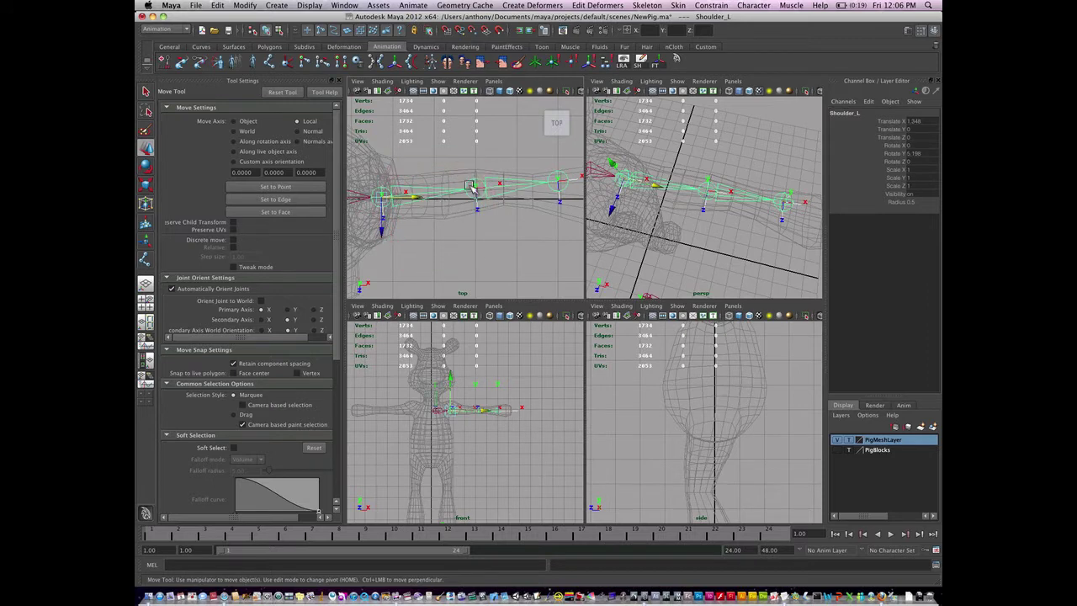
{"action": "left_click", "coordinate": [916, 154]}
{"action": "type", "text": "5"}
{"action": "key", "text": "Return"}
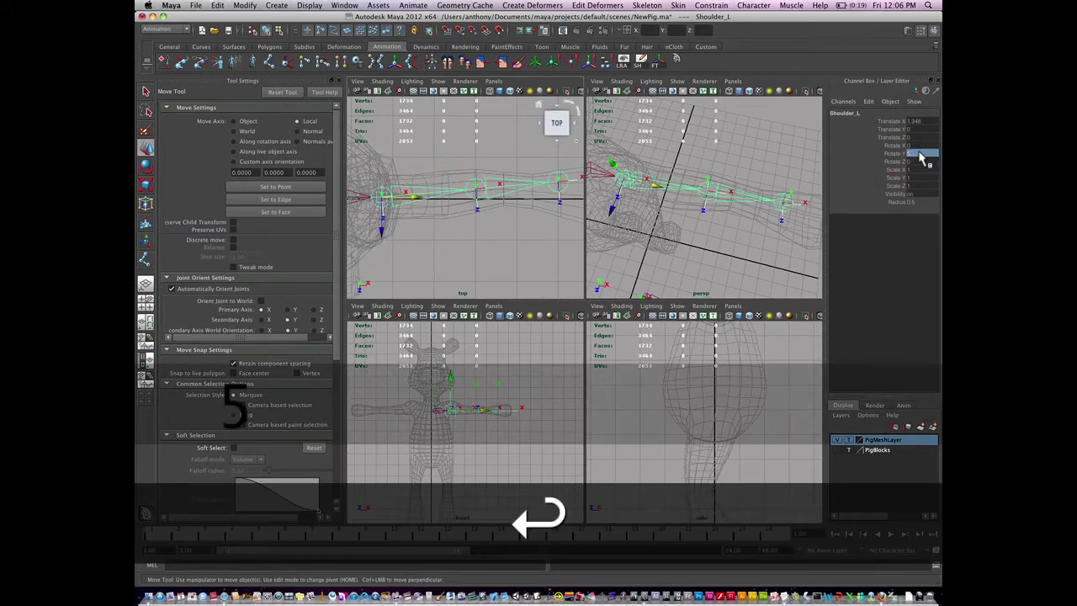
Set Elbow_L's Y rotation to -5 and clear the selection
{"action": "left_click", "coordinate": [512, 217]}
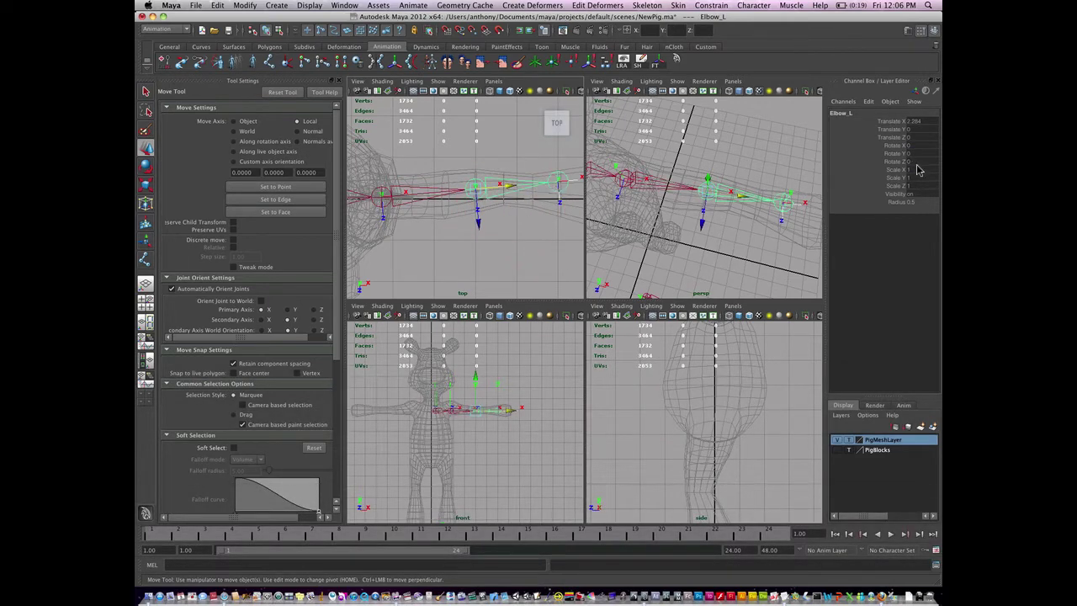
{"action": "type", "text": "-5"}
{"action": "key", "text": "Return"}
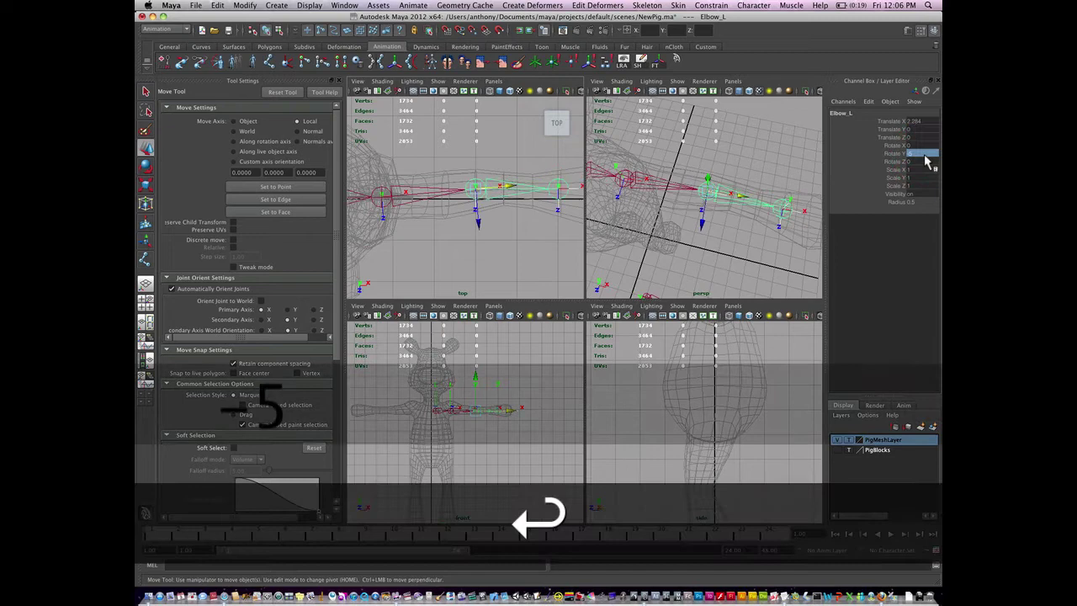
{"action": "left_click", "coordinate": [515, 244]}
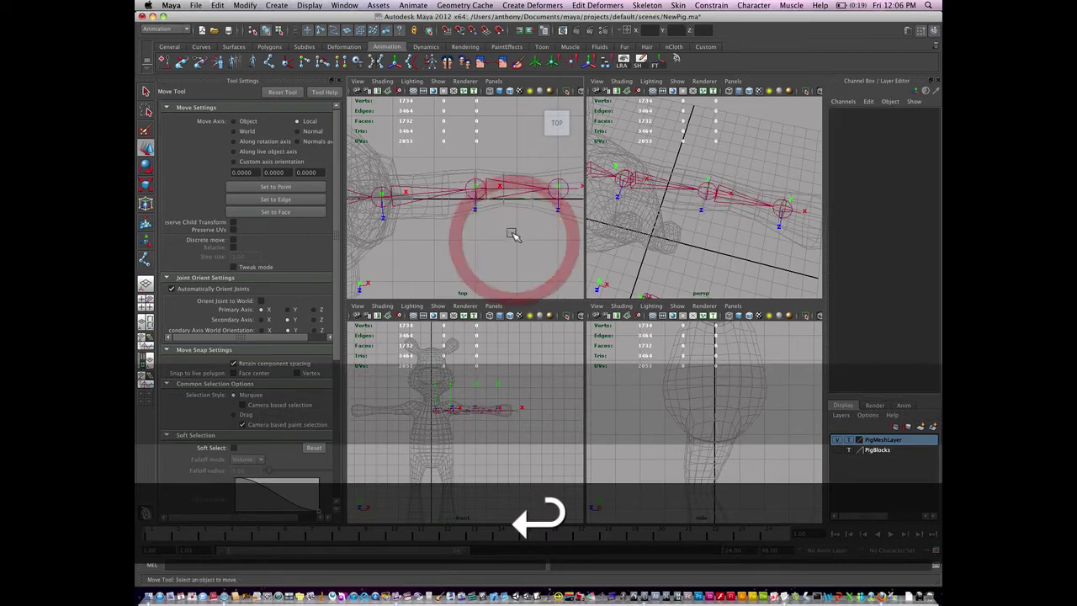
Move the Hip_L chain from the floor up to the pig's pelvis, at about Y 6.423 and Z 0
{"action": "key", "text": "space"}
{"action": "left_click_drag", "start_coordinate": [589, 282], "coordinate": [718, 284], "text": "alt"}
{"action": "left_click_drag", "start_coordinate": [661, 322], "coordinate": [527, 281], "text": "alt"}
{"action": "left_click", "coordinate": [544, 452]}
{"action": "key", "text": "w"}
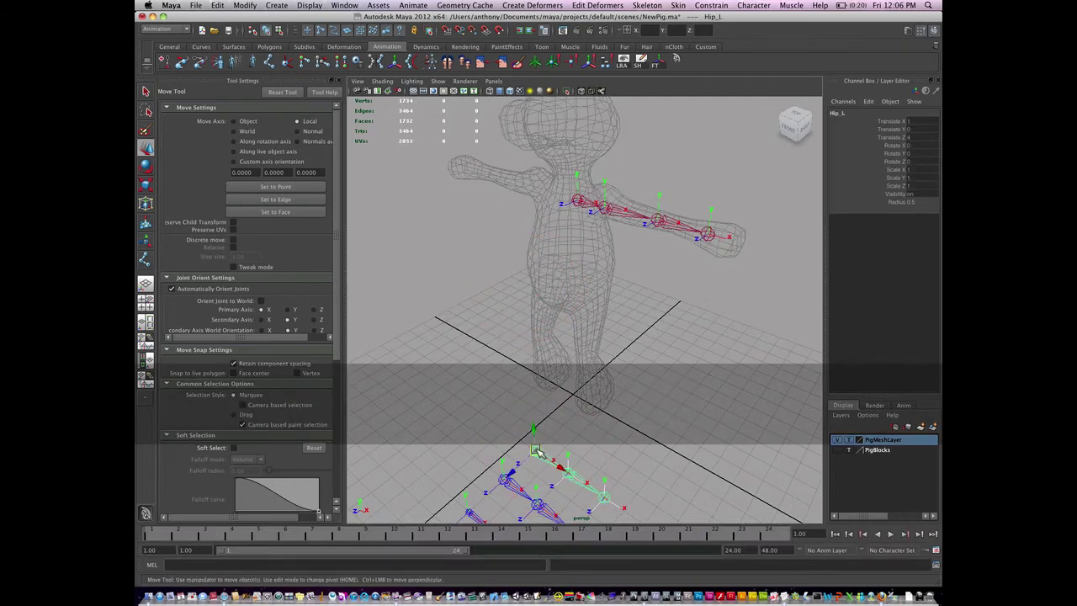
{"action": "left_click_drag", "start_coordinate": [523, 465], "coordinate": [582, 269]}
{"action": "key", "text": "space"}
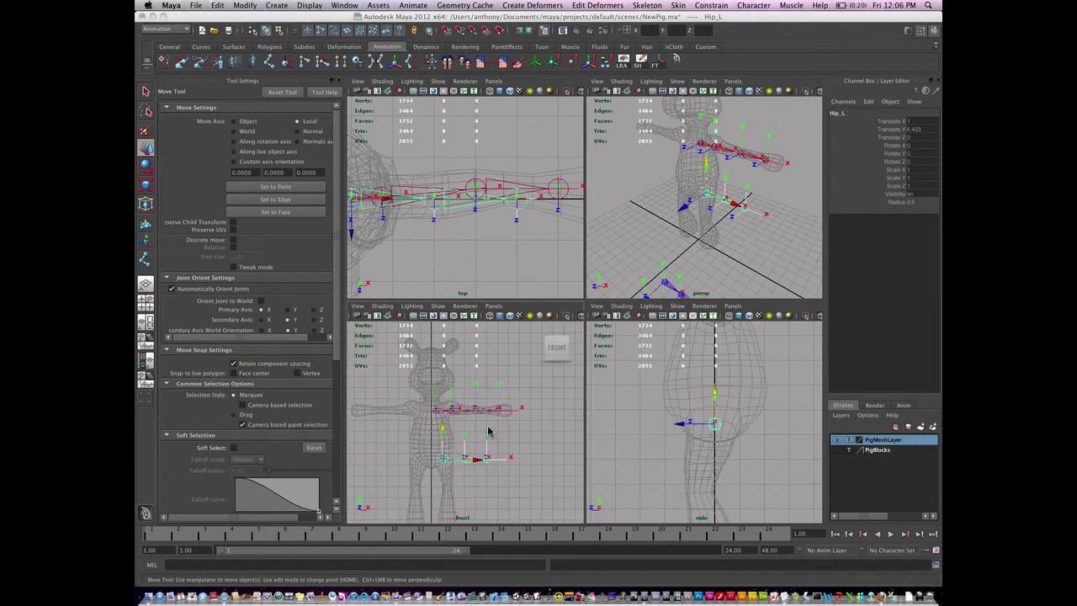
Shift Hip_L to about X 1.432 in the front view and about Z 0.041 in the side view
{"action": "key", "text": "space"}
{"action": "middle_click_drag", "start_coordinate": [570, 375], "coordinate": [618, 361], "text": "alt"}
{"action": "left_click_drag", "start_coordinate": [623, 370], "coordinate": [630, 367]}
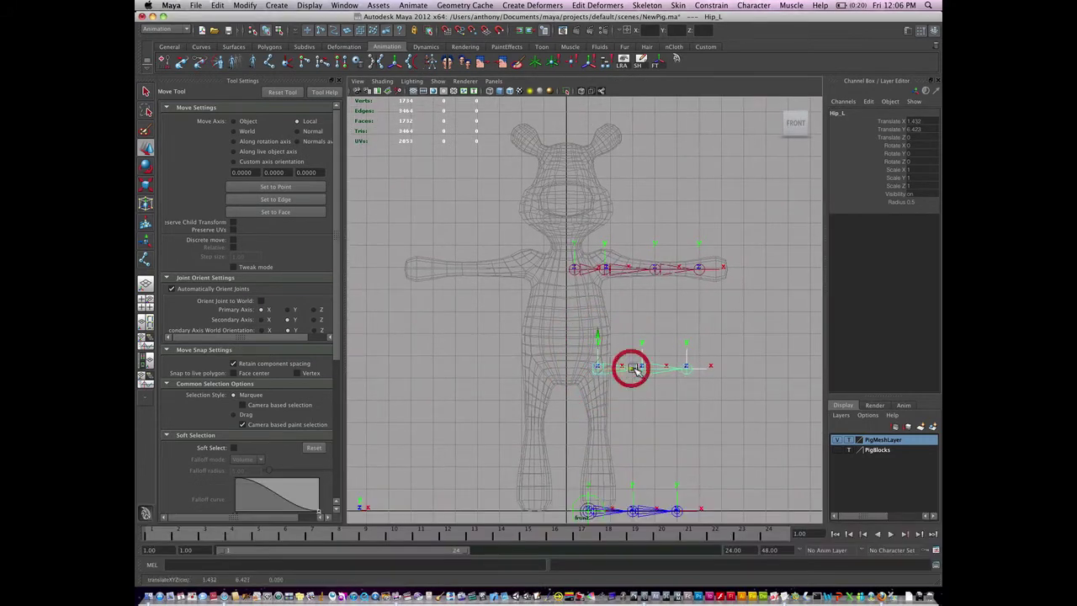
{"action": "key", "text": "space"}
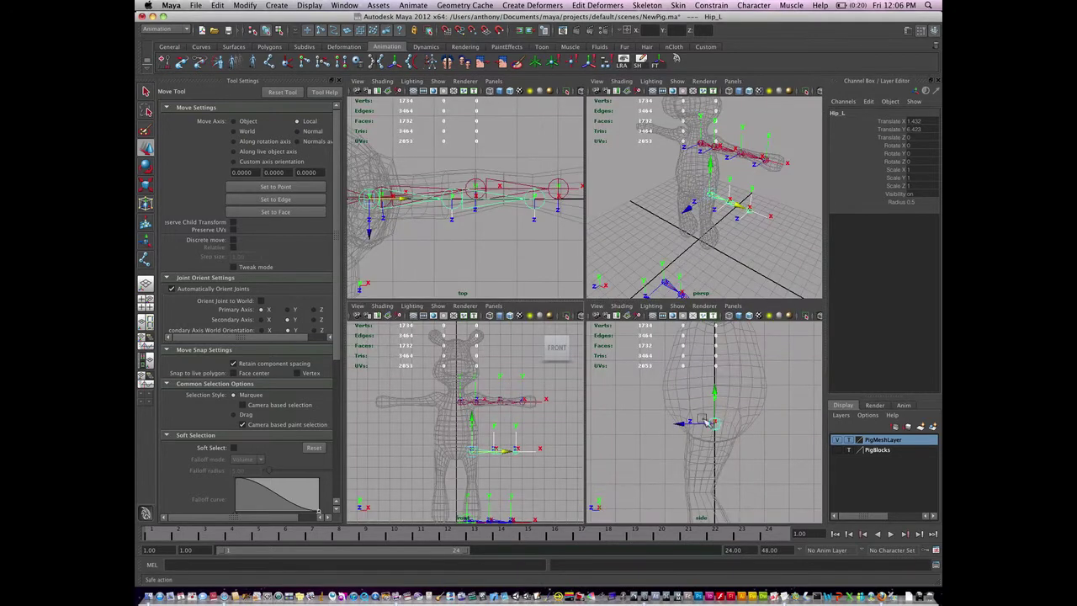
{"action": "left_click_drag", "start_coordinate": [683, 424], "coordinate": [681, 423]}
{"action": "key", "text": "alt"}
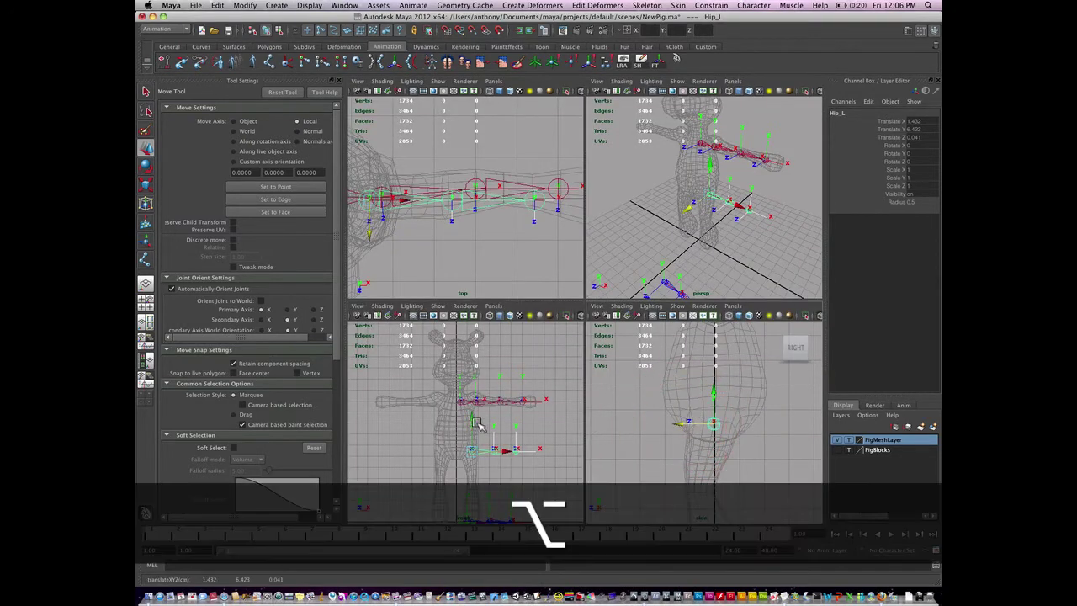
Raise Hip_L in the front view to about Y 6.708, near the top of the left leg
{"action": "middle_click_drag", "start_coordinate": [501, 422], "coordinate": [501, 350], "text": "alt"}
{"action": "right_click_drag", "start_coordinate": [510, 401], "coordinate": [558, 414], "text": "alt"}
{"action": "key", "text": "space"}
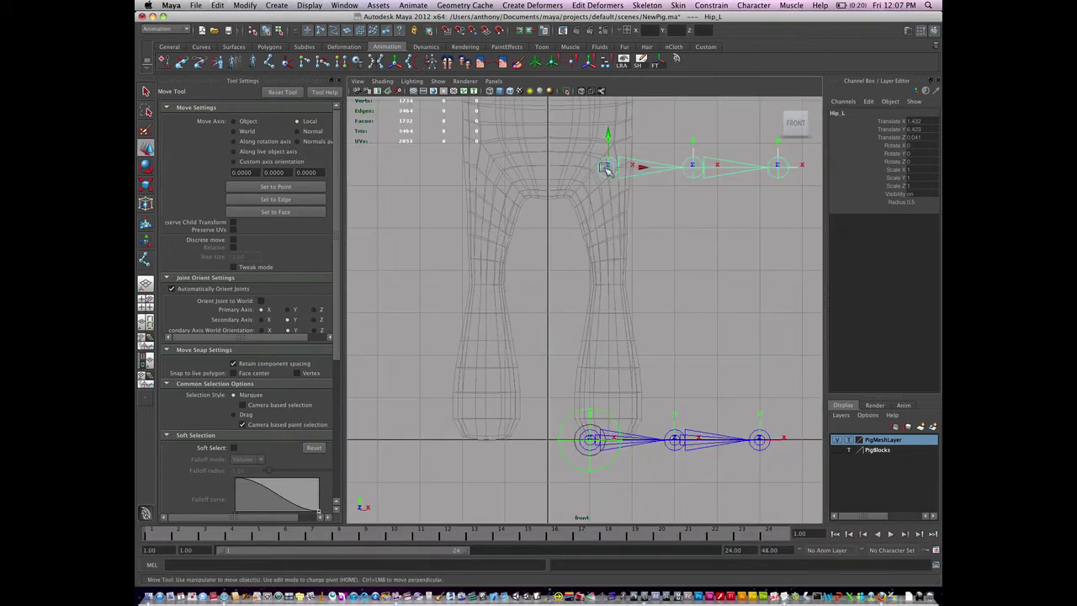
{"action": "left_click_drag", "start_coordinate": [612, 148], "coordinate": [611, 133]}
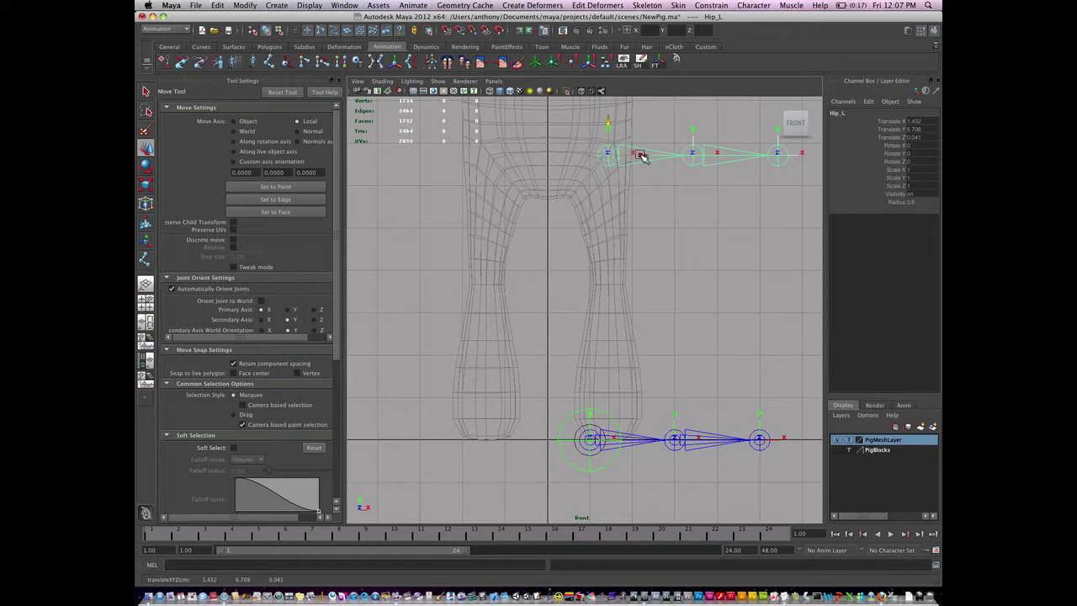
Rotate the Hip_L chain about its Y axis to point forward and set its Y rotation to -90
{"action": "key", "text": "space"}
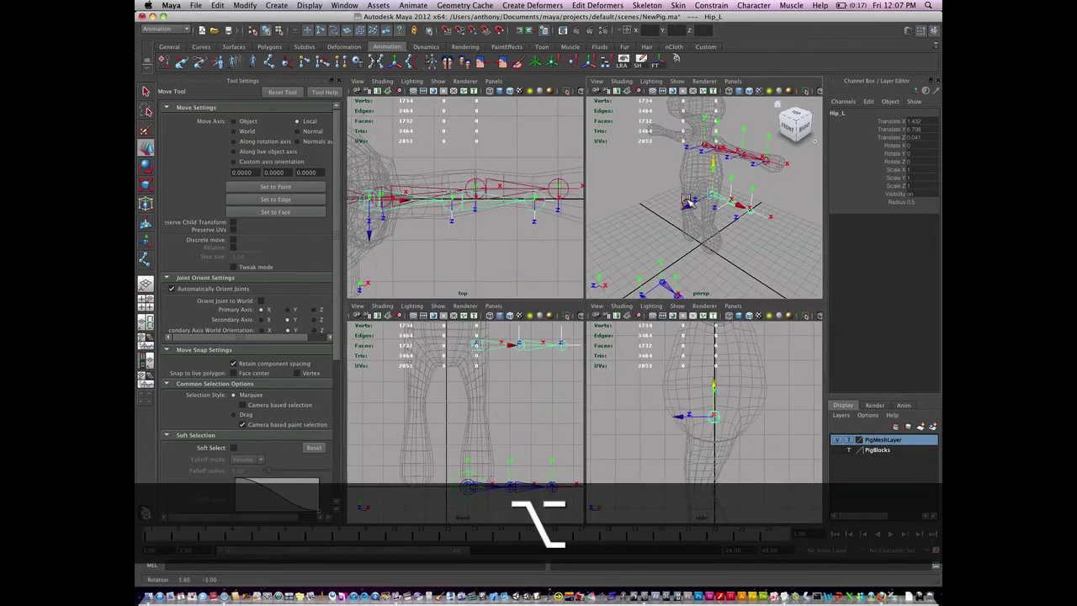
{"action": "left_click_drag", "start_coordinate": [687, 202], "coordinate": [658, 218], "text": "alt"}
{"action": "key", "text": "space"}
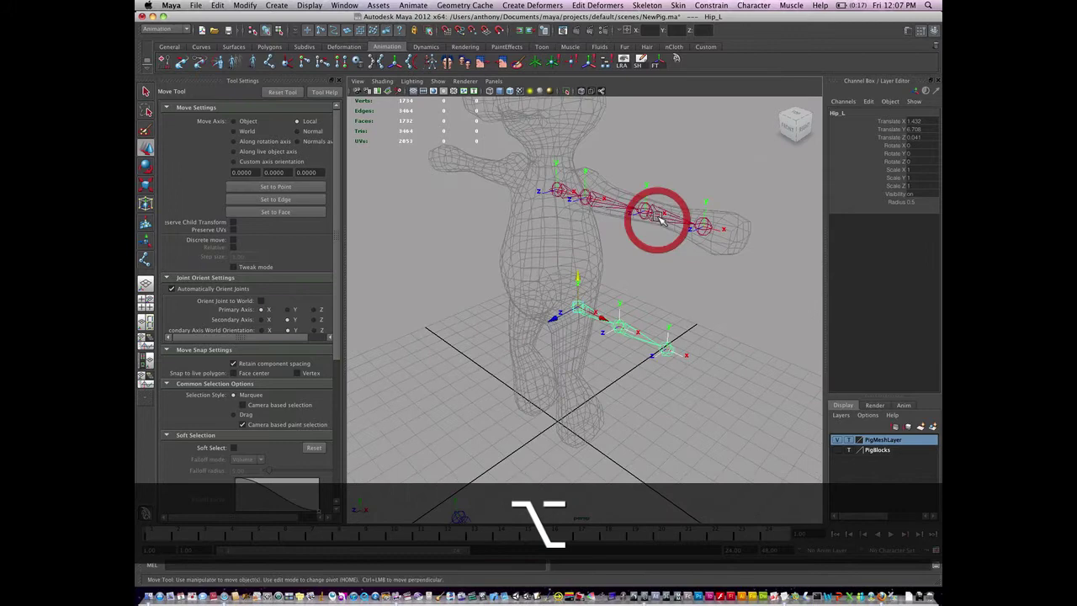
{"action": "key", "text": "e"}
{"action": "left_click_drag", "start_coordinate": [604, 327], "coordinate": [532, 327]}
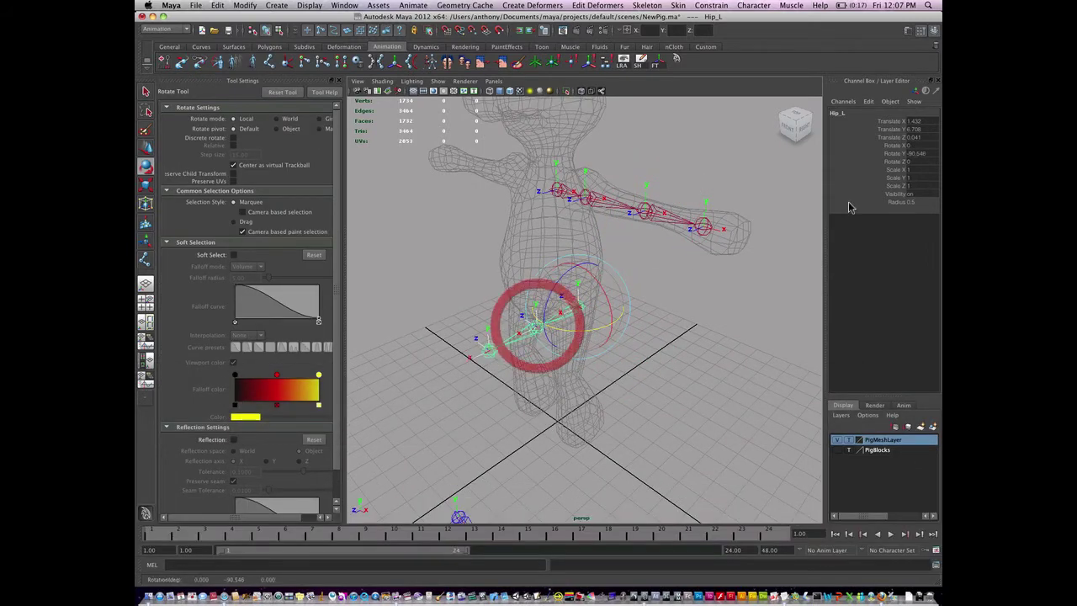
{"action": "double_click", "coordinate": [920, 154]}
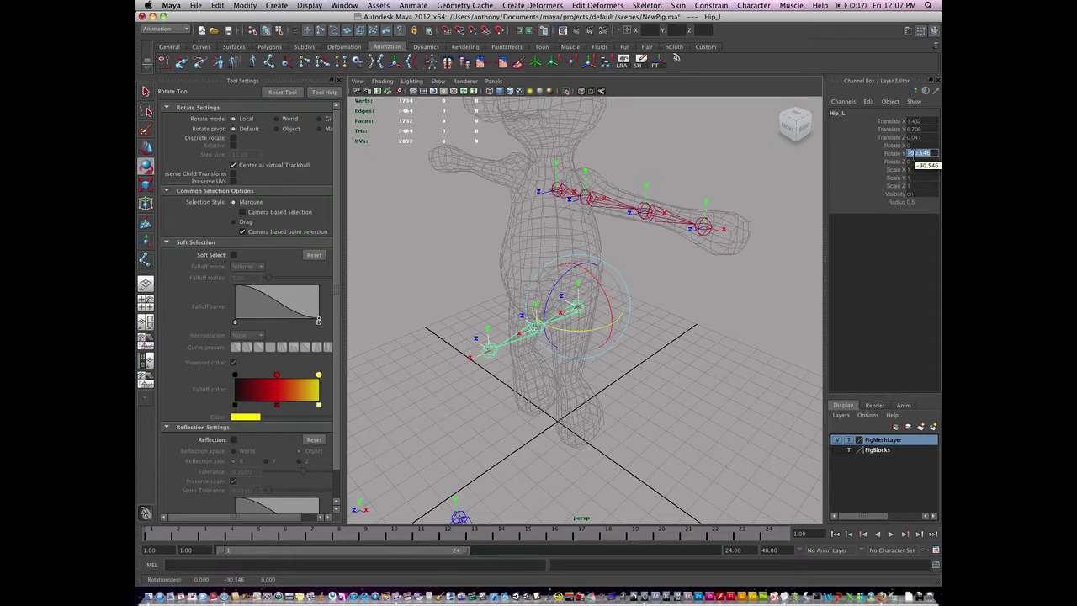
{"action": "type", "text": "-90"}
{"action": "key", "text": "Return"}
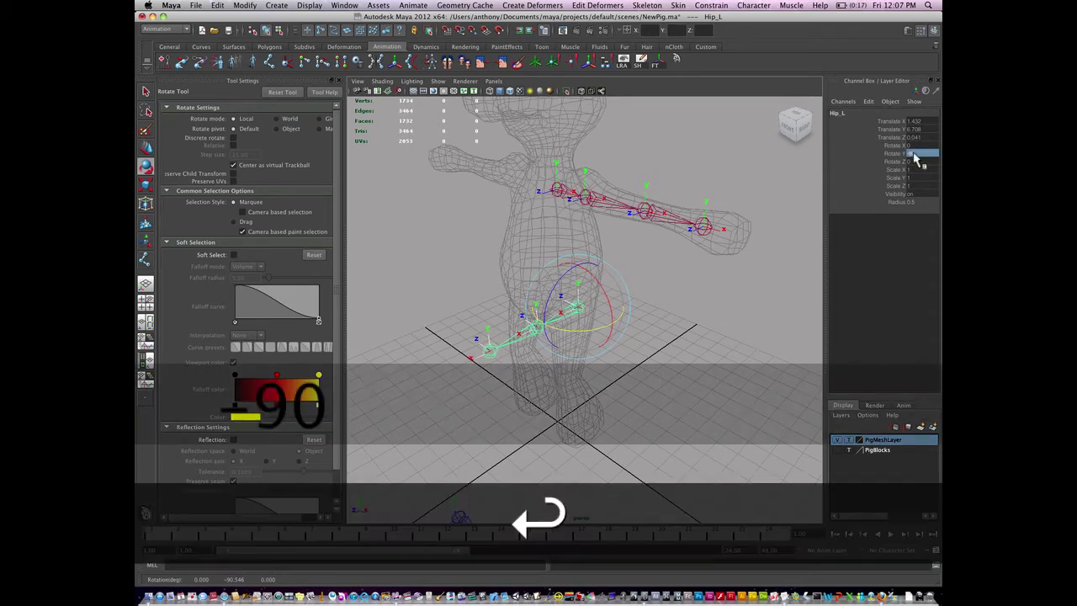
Swing the Hip_L chain down into the left leg, with X rotation 90 and Z rotation -90, and set its Y rotation to 0
{"action": "left_click_drag", "start_coordinate": [557, 286], "coordinate": [544, 336]}
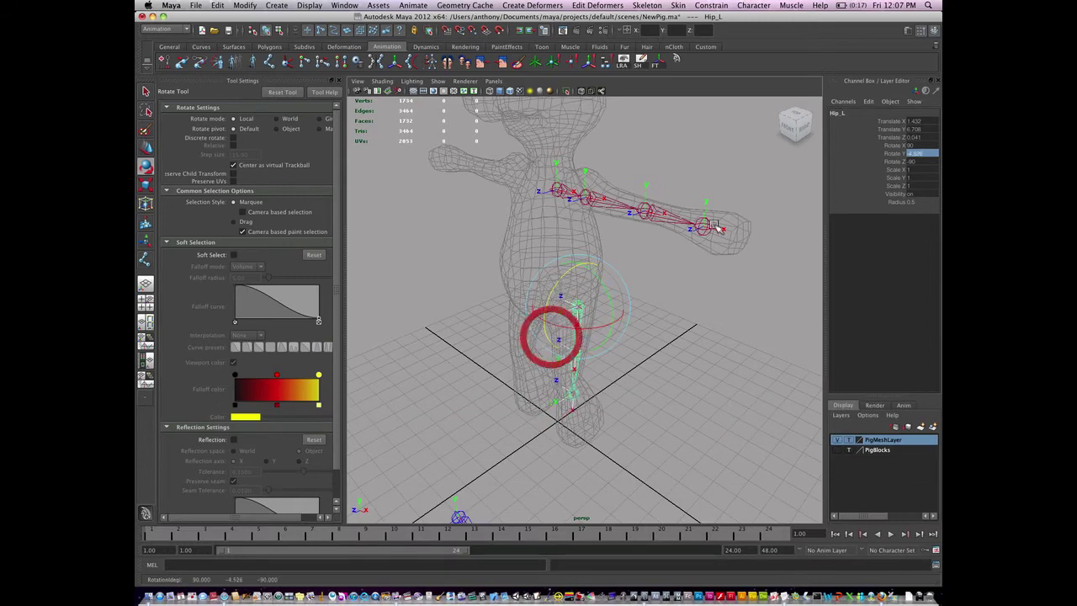
{"action": "double_click", "coordinate": [926, 156]}
{"action": "type", "text": "0"}
{"action": "key", "text": "Return"}
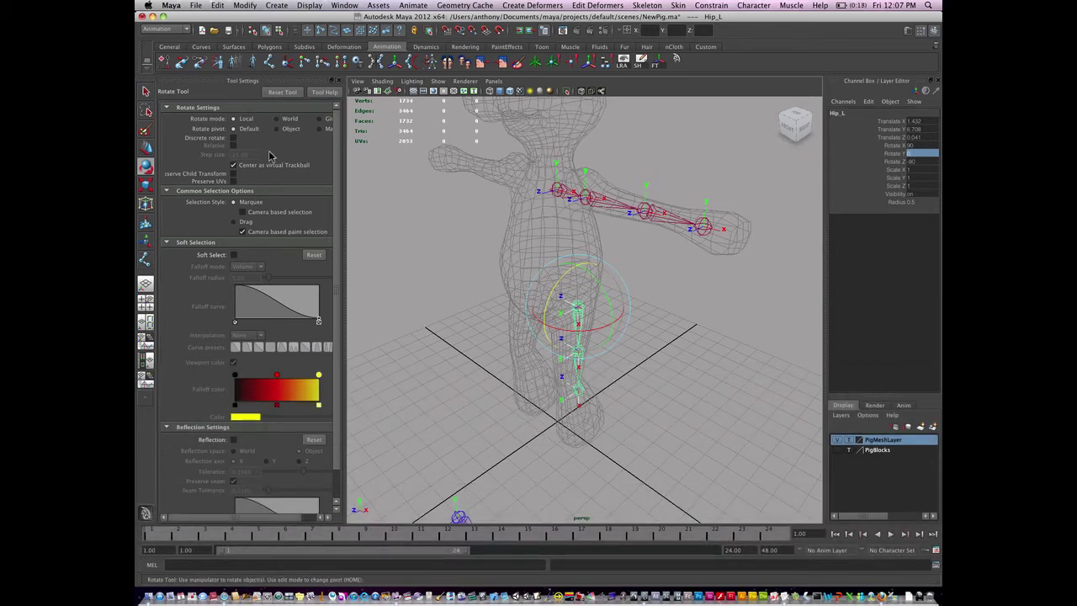
Rotate Hip_L to follow the thigh in the side view and set its Y rotation to -12
{"action": "left_click", "coordinate": [556, 288]}
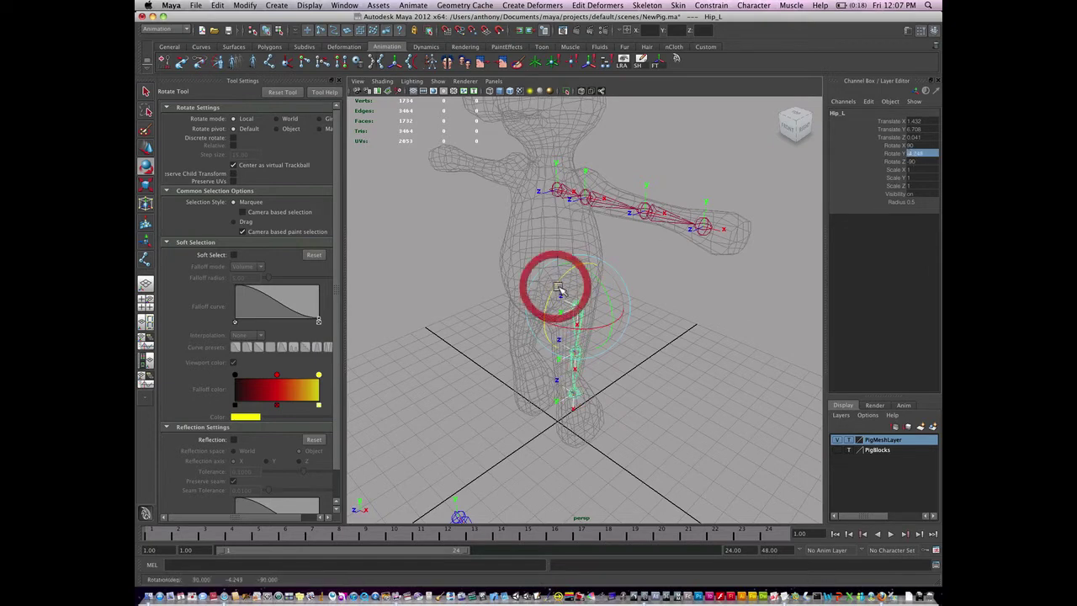
{"action": "key", "text": "space"}
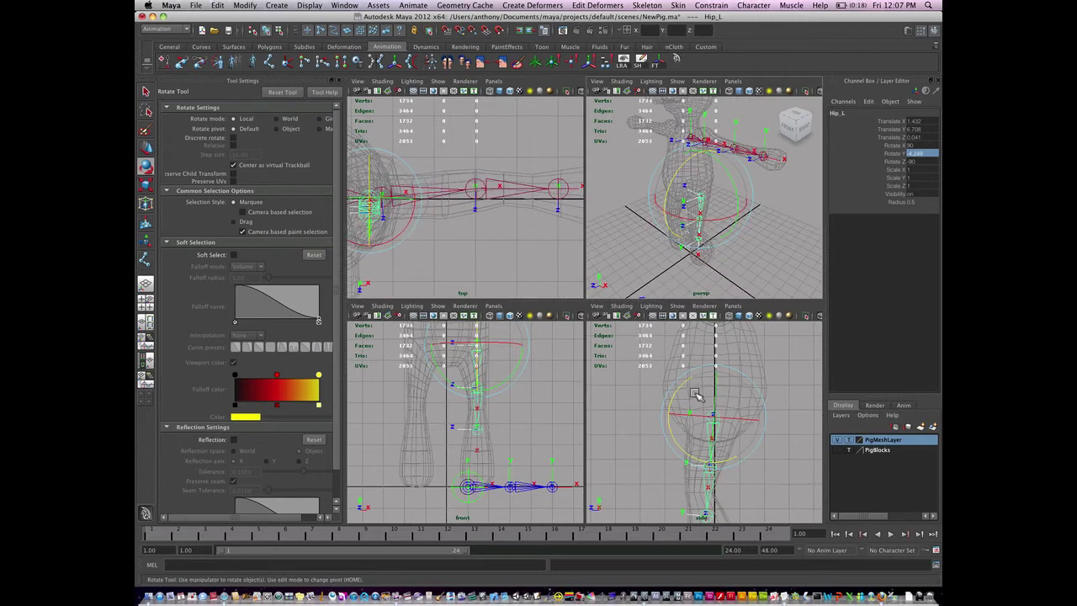
{"action": "key", "text": "space"}
{"action": "middle_click_drag", "start_coordinate": [594, 378], "coordinate": [530, 379], "text": "alt"}
{"action": "right_click_drag", "start_coordinate": [575, 384], "coordinate": [541, 379], "text": "alt"}
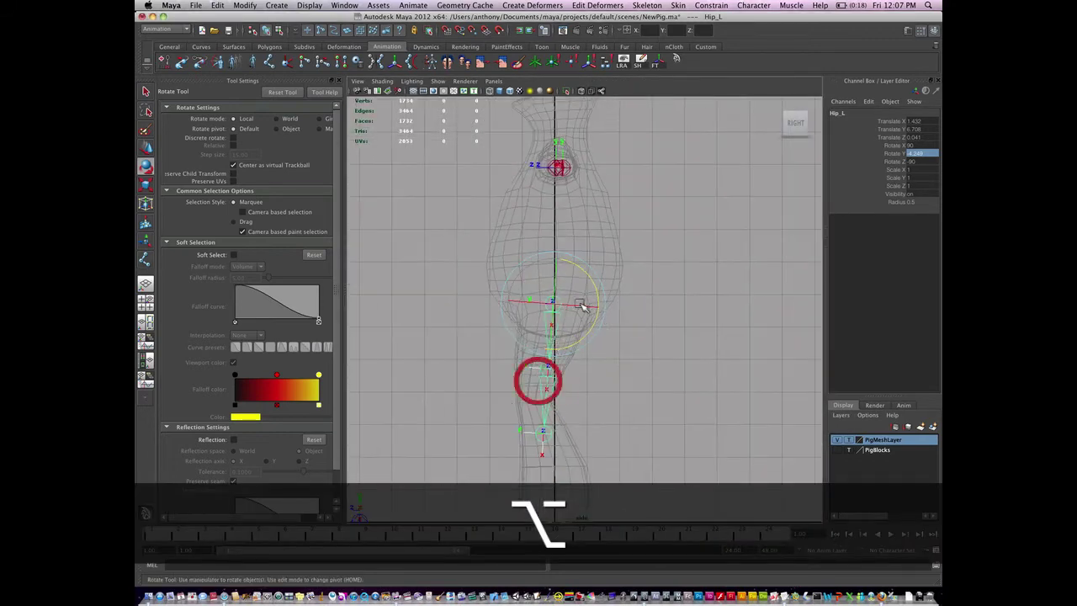
{"action": "left_click_drag", "start_coordinate": [594, 324], "coordinate": [606, 320]}
{"action": "type", "text": "1"}
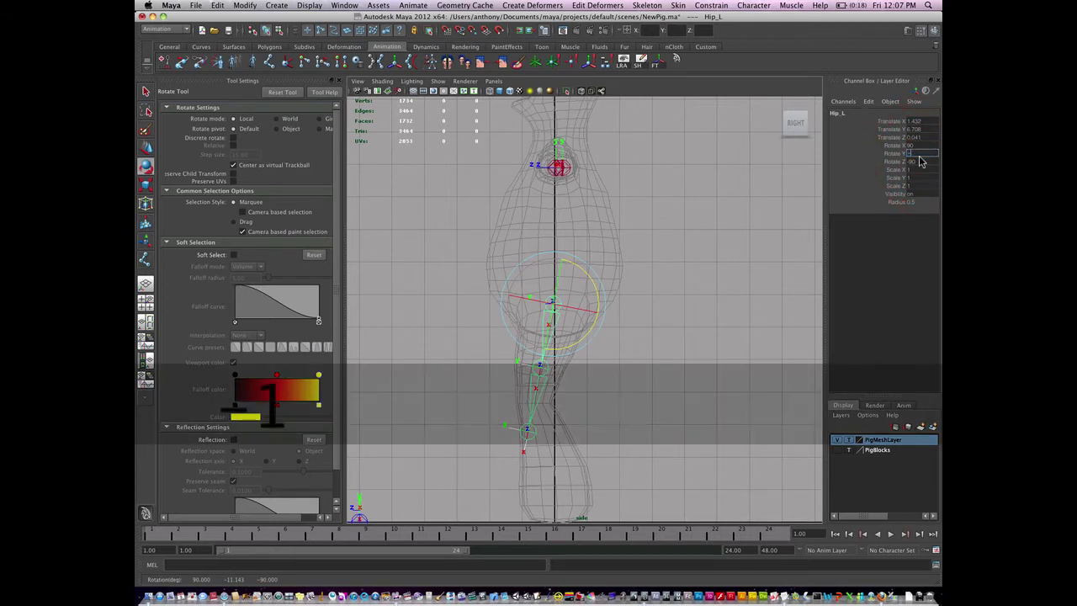
{"action": "type", "text": "2"}
{"action": "key", "text": "Return"}
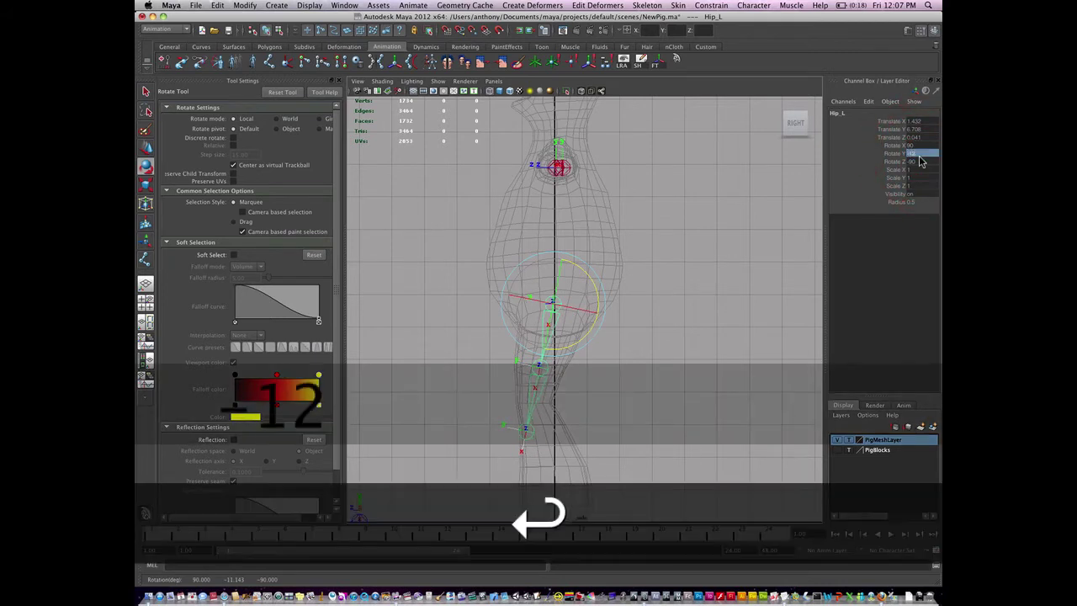
Slide Knee_L along its local X axis to about 3.121 at the knee and set its Z rotation to -24
{"action": "left_click", "coordinate": [515, 408]}
{"action": "key", "text": "w"}
{"action": "left_click_drag", "start_coordinate": [530, 406], "coordinate": [577, 384]}
{"action": "key", "text": "e"}
{"action": "double_click", "coordinate": [904, 161]}
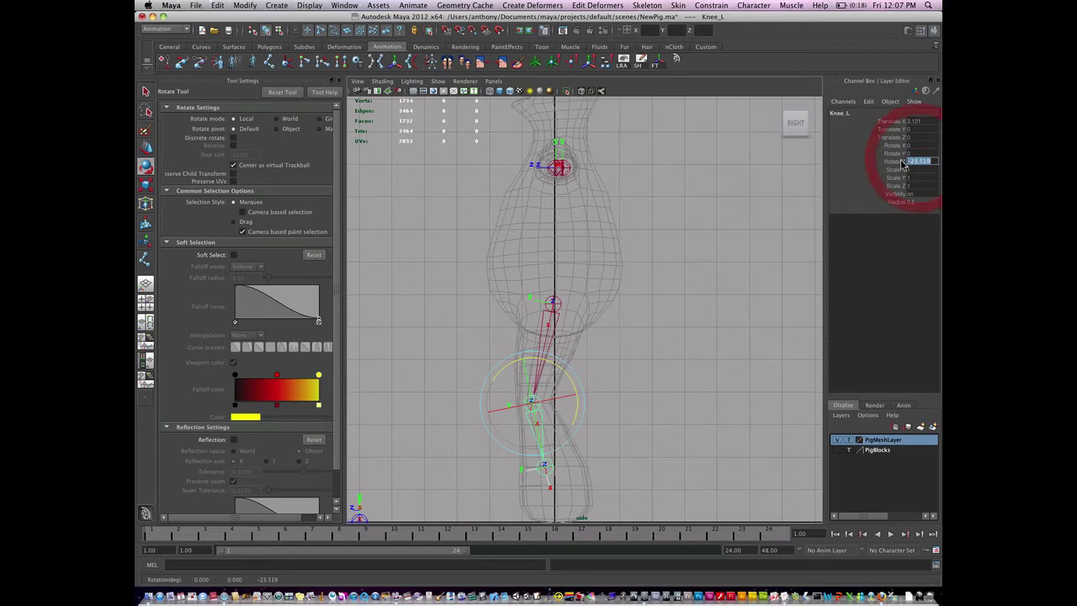
{"action": "type", "text": "-24"}
{"action": "key", "text": "Return"}
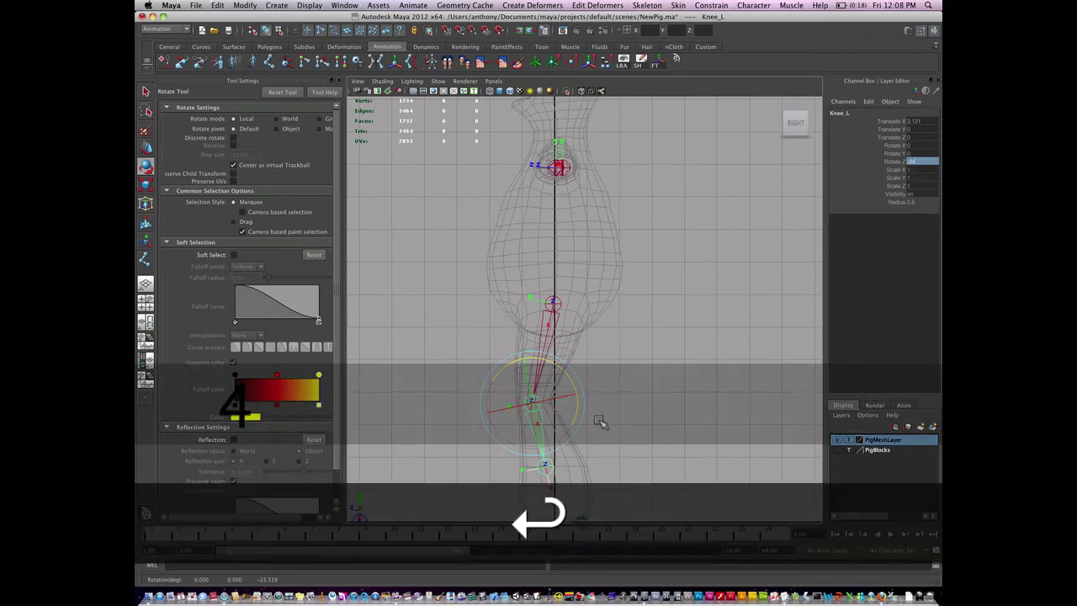
Slide Ankle_L along its local X axis to about 2.581, at the pig's ankle
{"action": "key", "text": "w"}
{"action": "left_click_drag", "start_coordinate": [556, 467], "coordinate": [556, 516]}
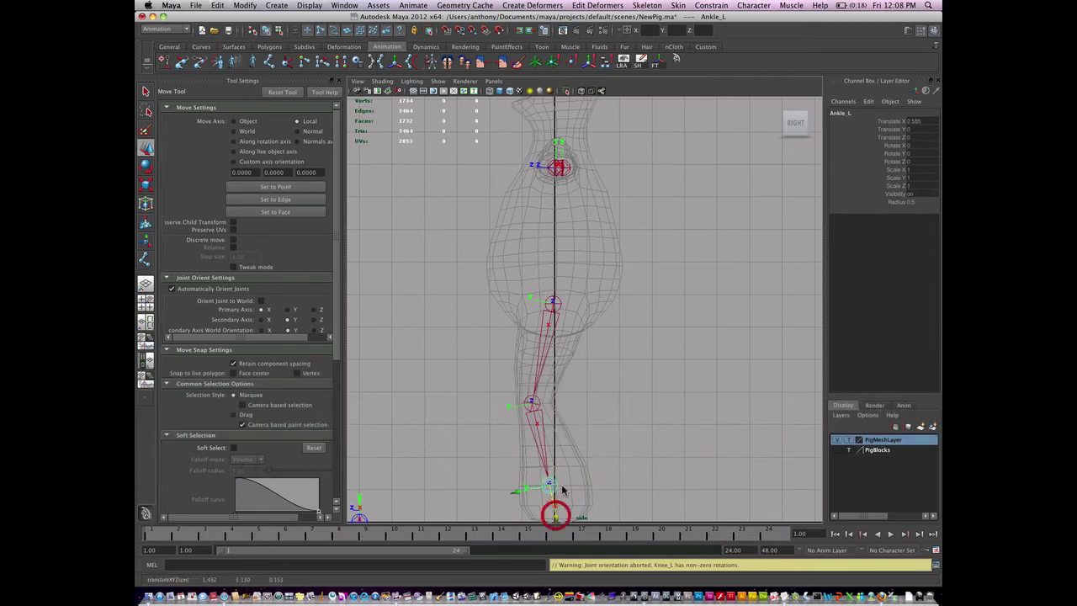
{"action": "middle_click_drag", "start_coordinate": [581, 445], "coordinate": [591, 423], "text": "alt"}
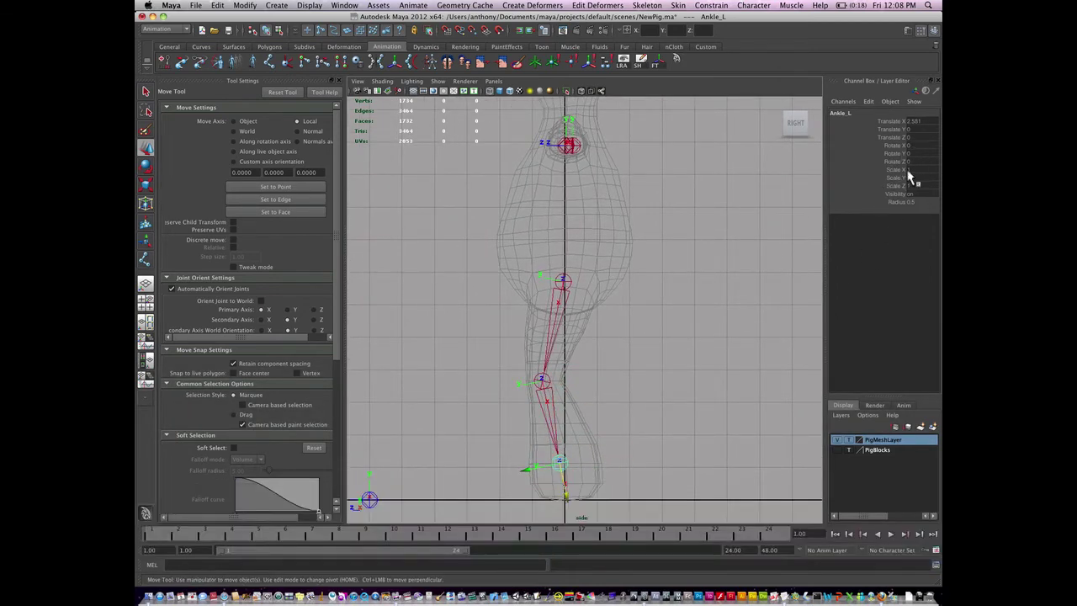
Rotate Ankle_L toward the ground, set its Z rotation to 12 and clear the selection
{"action": "key", "text": "r"}
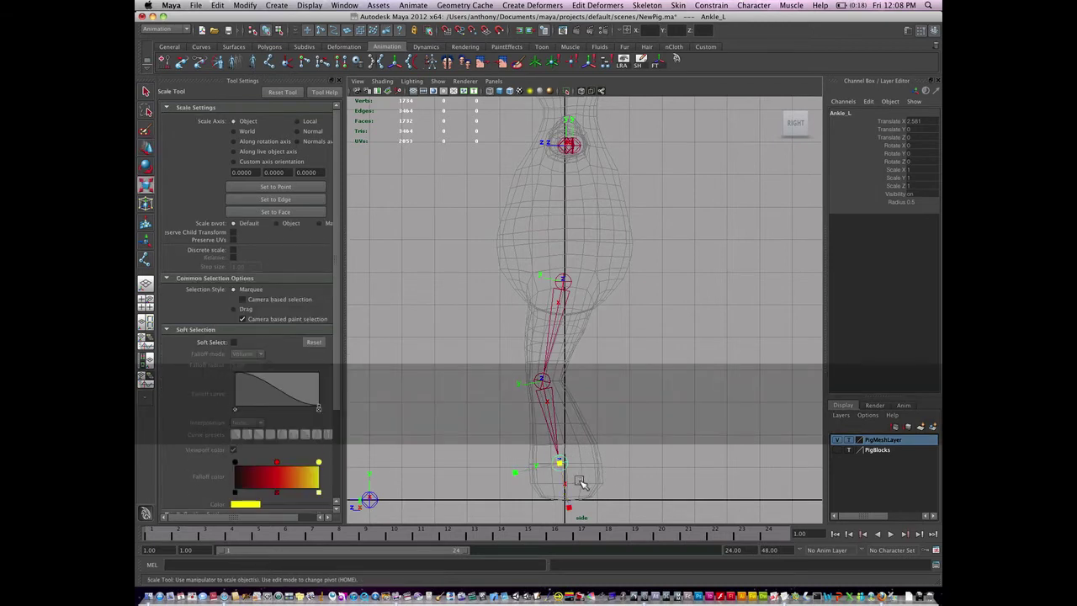
{"action": "key", "text": "e"}
{"action": "left_click_drag", "start_coordinate": [602, 444], "coordinate": [604, 449]}
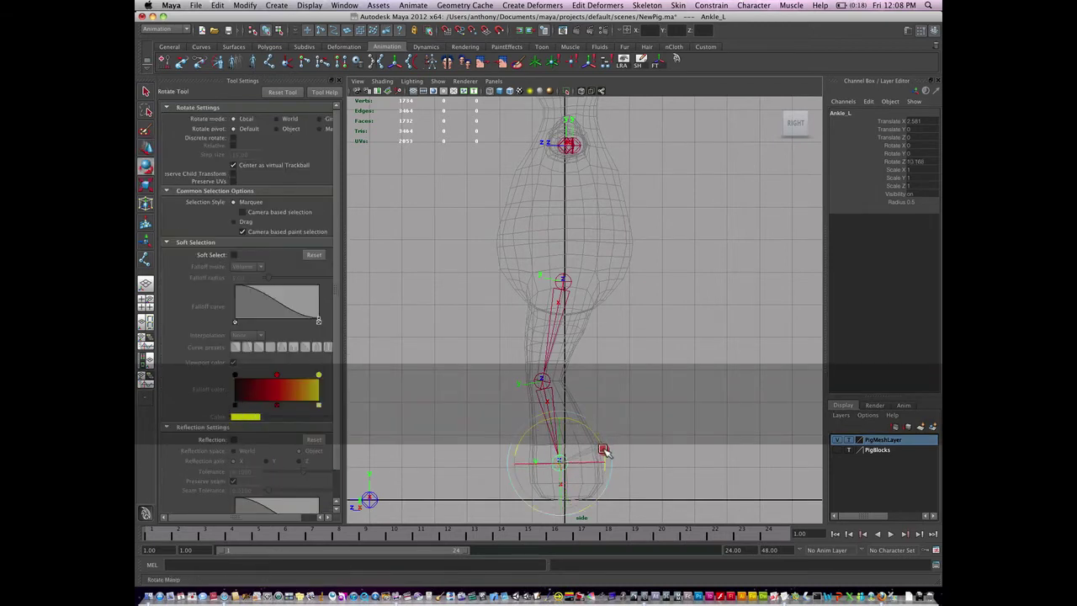
{"action": "left_click", "coordinate": [914, 163]}
{"action": "type", "text": "12"}
{"action": "key", "text": "Return"}
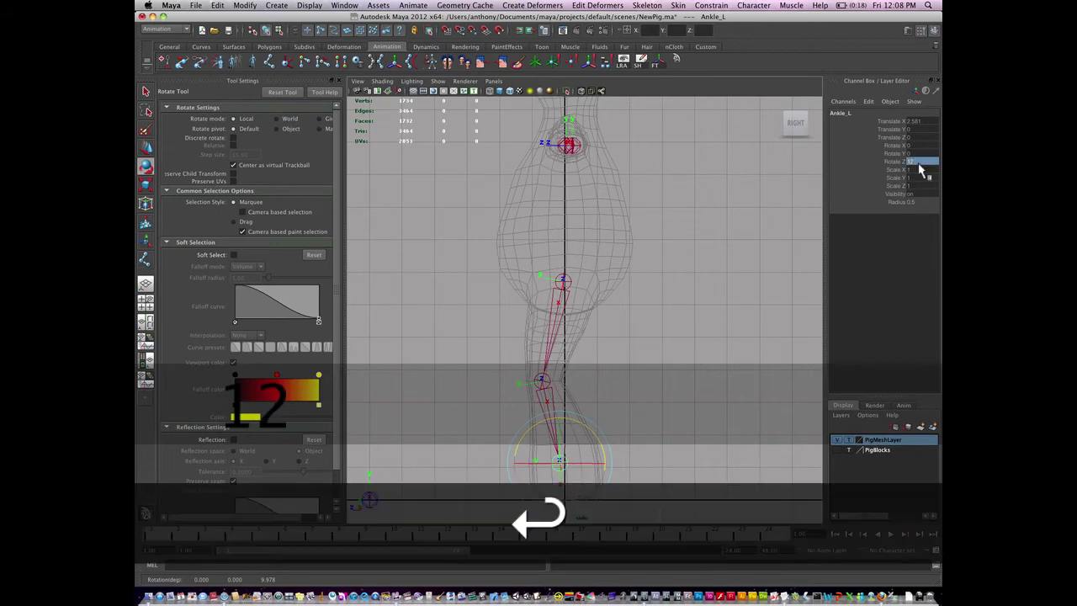
{"action": "left_click", "coordinate": [647, 413]}
Try snapping the Root joint directly onto the Hip_L joint in the perspective view
{"action": "key", "text": "space"}
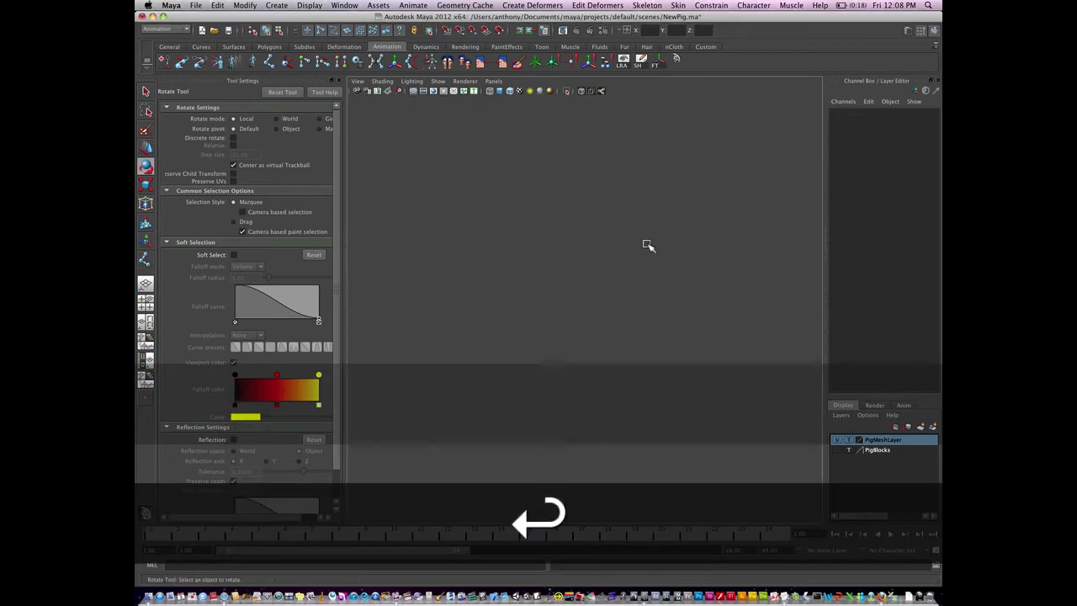
{"action": "key", "text": "space"}
{"action": "left_click_drag", "start_coordinate": [614, 312], "coordinate": [632, 296], "text": "alt"}
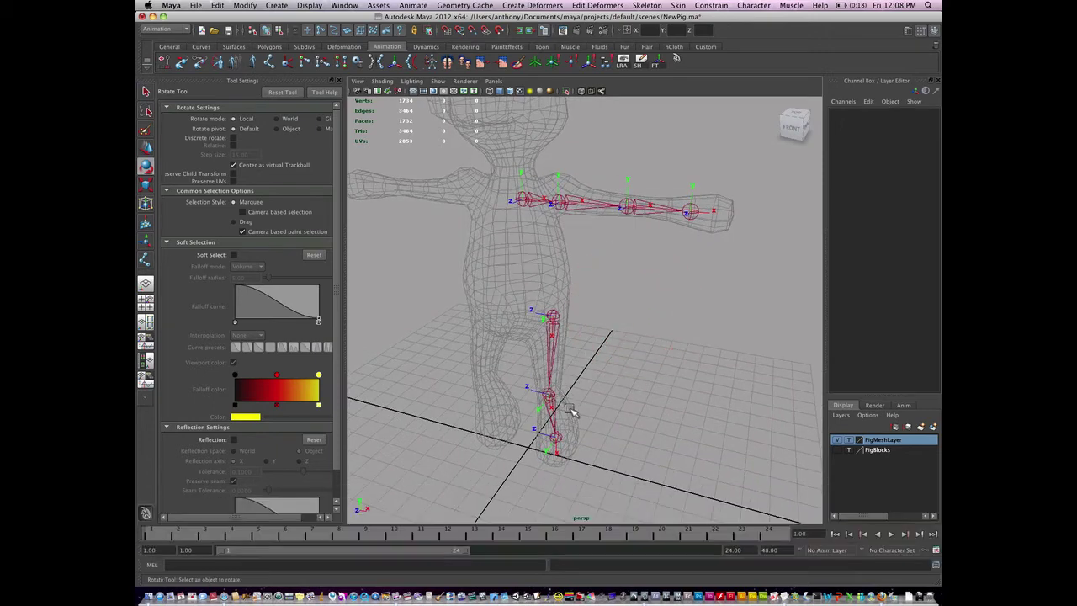
{"action": "left_click_drag", "start_coordinate": [570, 383], "coordinate": [577, 330], "text": "alt"}
{"action": "left_click", "coordinate": [558, 406]}
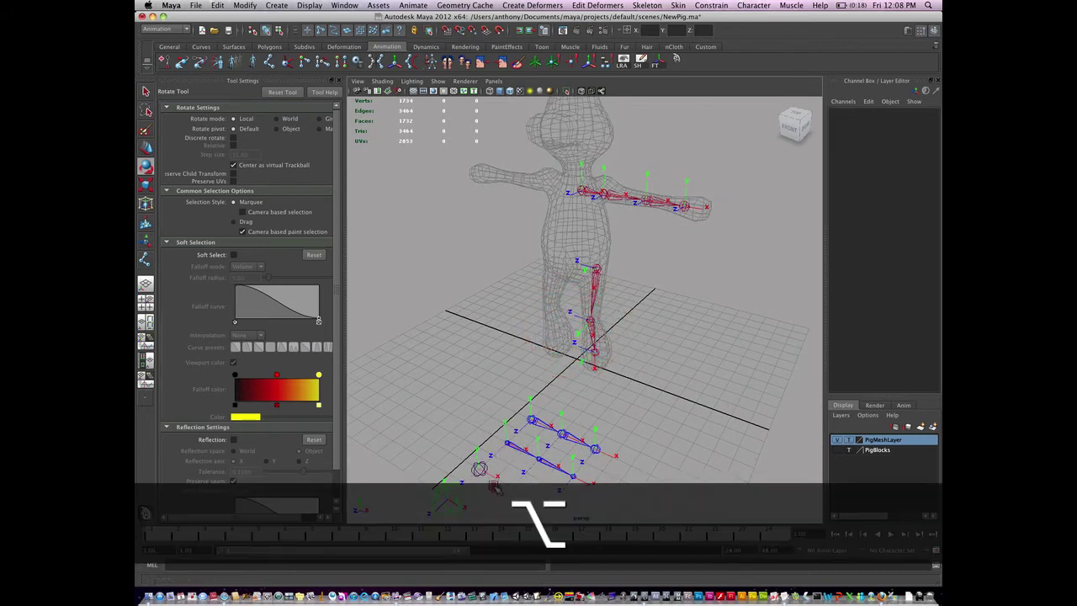
{"action": "left_click_drag", "start_coordinate": [496, 459], "coordinate": [487, 454], "text": "alt"}
{"action": "left_click", "coordinate": [437, 457]}
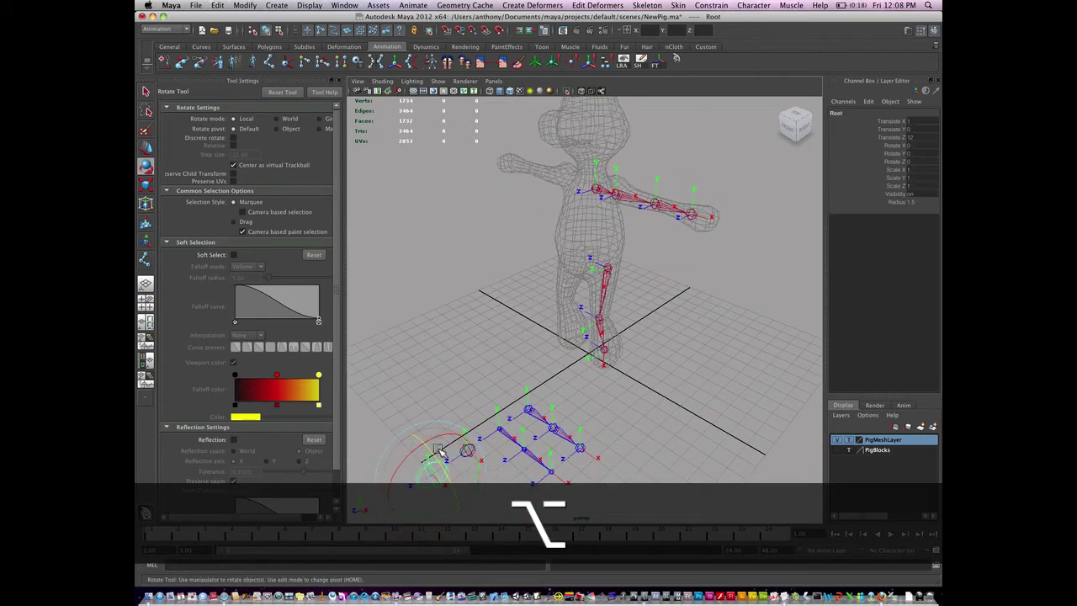
{"action": "key", "text": "w"}
{"action": "key", "text": "v"}
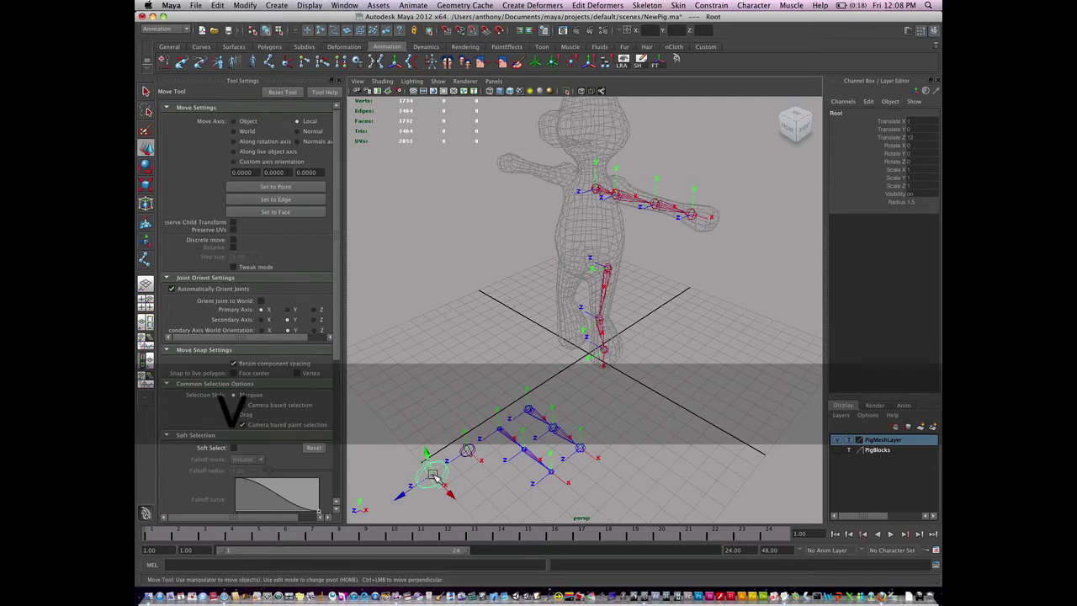
{"action": "left_click_drag", "start_coordinate": [433, 474], "coordinate": [608, 265]}
Try shifting Root sideways with grid snapping, and undo the Root moves
{"action": "key", "text": "x"}
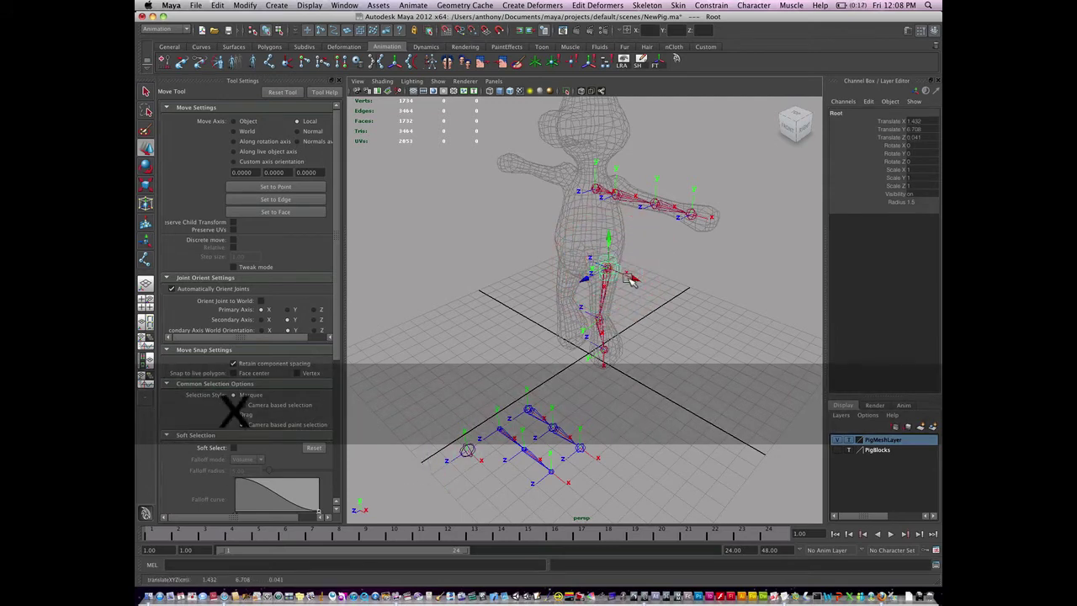
{"action": "left_click", "coordinate": [630, 273]}
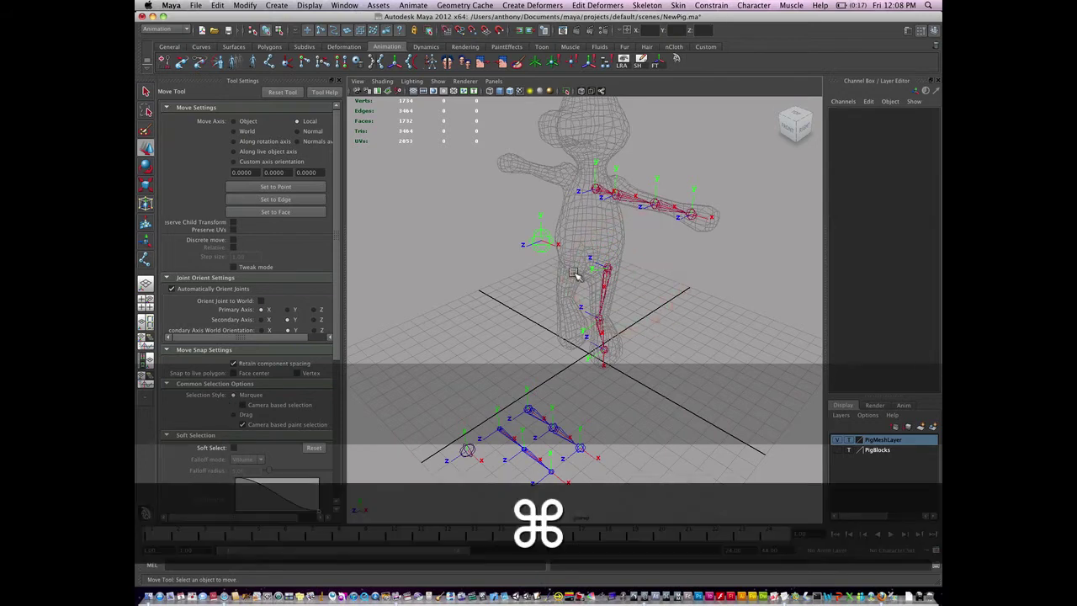
{"action": "key", "text": "super+z"}
{"action": "key", "text": "super+z"}
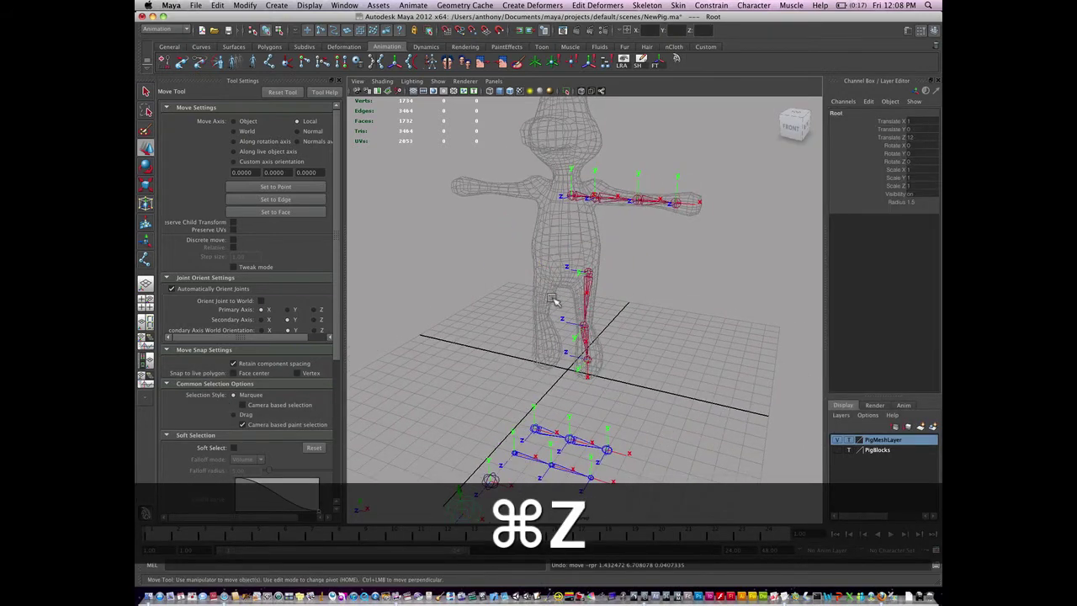
Snap the Root joint to the height and depth of Hip_L, and center it by setting its Translate X to 0
{"action": "key", "text": "v"}
{"action": "middle_click", "coordinate": [587, 275]}
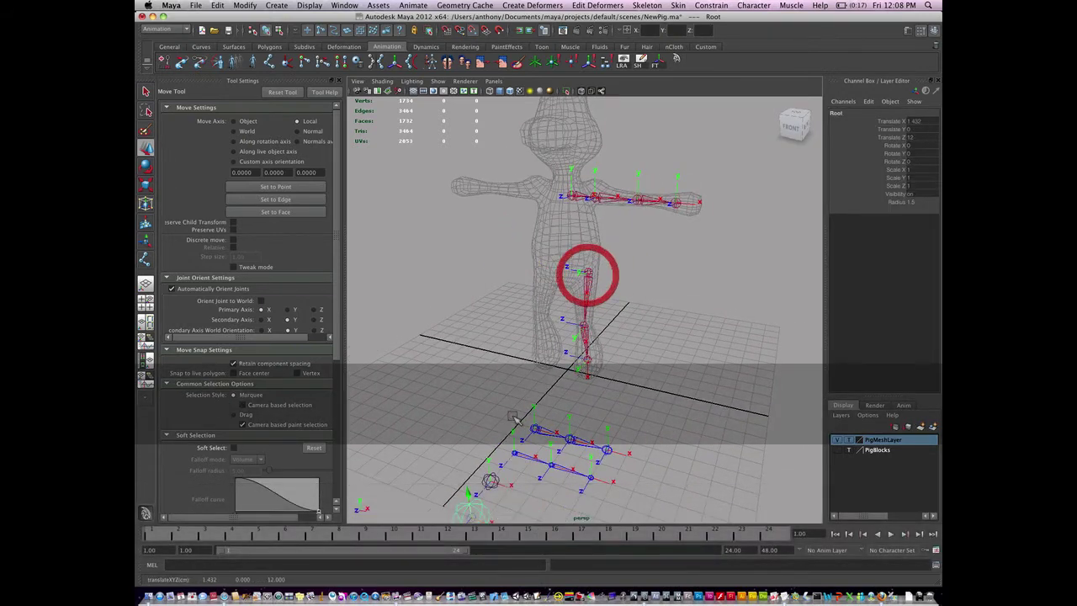
{"action": "middle_click_drag", "start_coordinate": [472, 522], "coordinate": [572, 324]}
{"action": "key", "text": "v"}
{"action": "middle_click_drag", "start_coordinate": [592, 273], "coordinate": [629, 265]}
{"action": "type", "text": "0"}
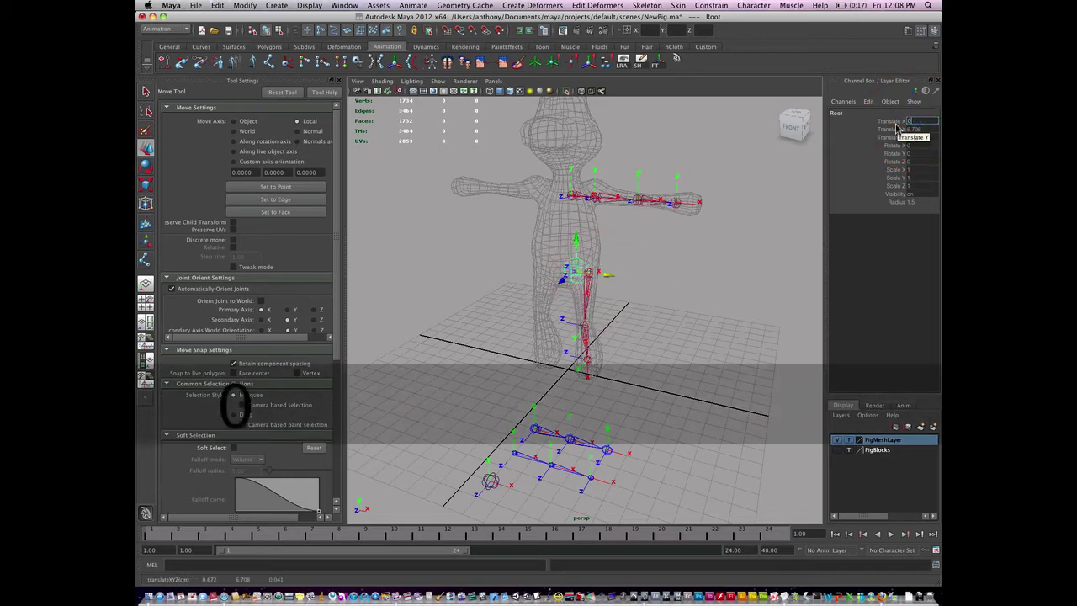
{"action": "key", "text": "Return"}
{"action": "left_click", "coordinate": [649, 380]}
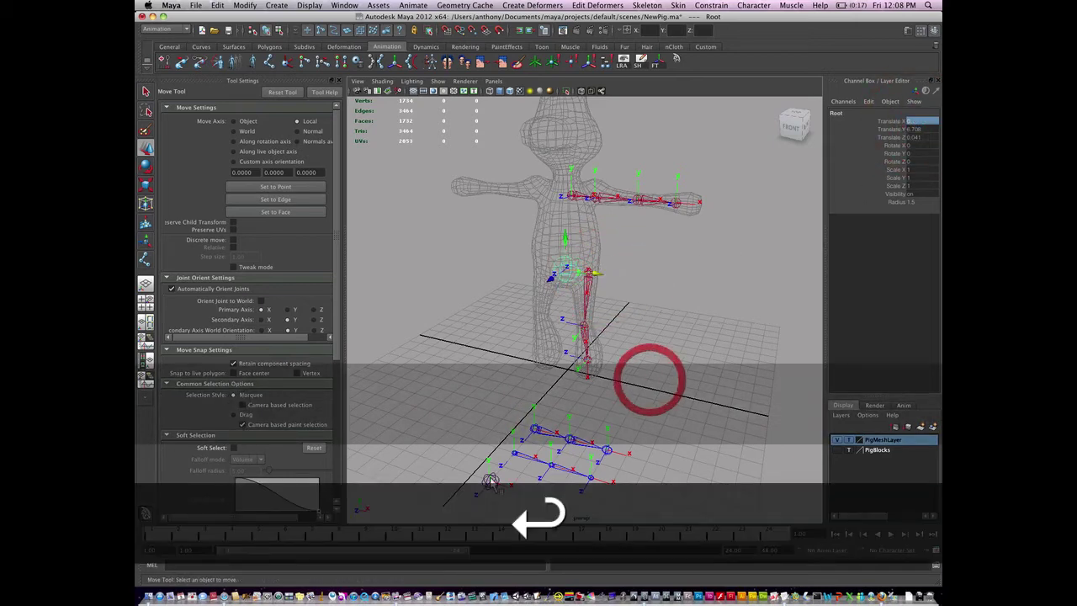
Point-snap the Pelvis joint onto the Root joint at the pig's hips
{"action": "left_click_drag", "start_coordinate": [497, 480], "coordinate": [581, 267], "text": "alt"}
{"action": "left_click", "coordinate": [475, 476]}
{"action": "key", "text": "v"}
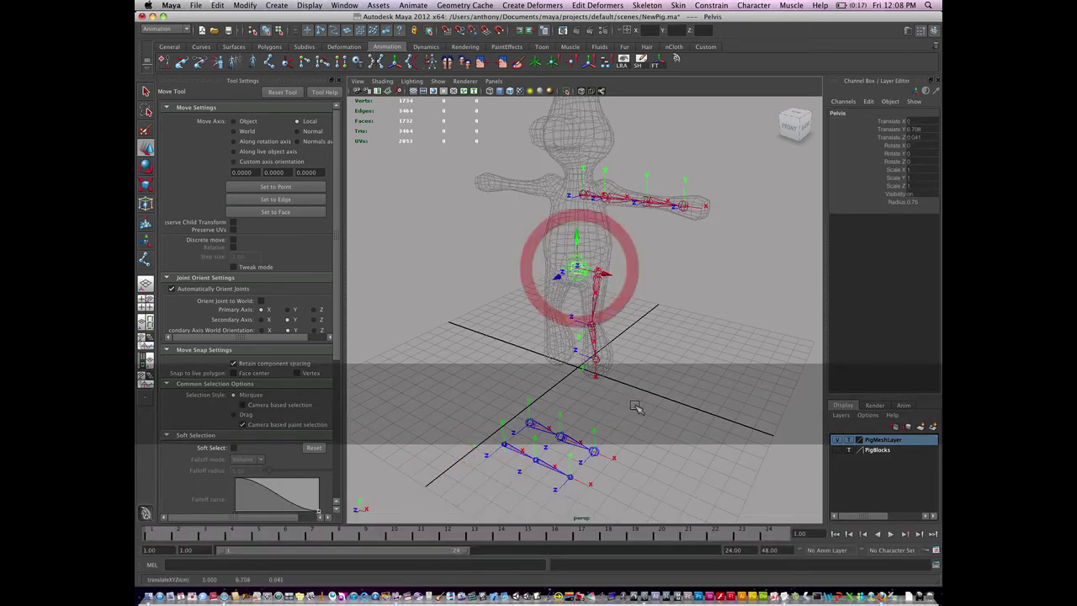
Select the LowerBack joint of the spine chain and point-snap it onto the Pelvis and Root
{"action": "left_click", "coordinate": [532, 430]}
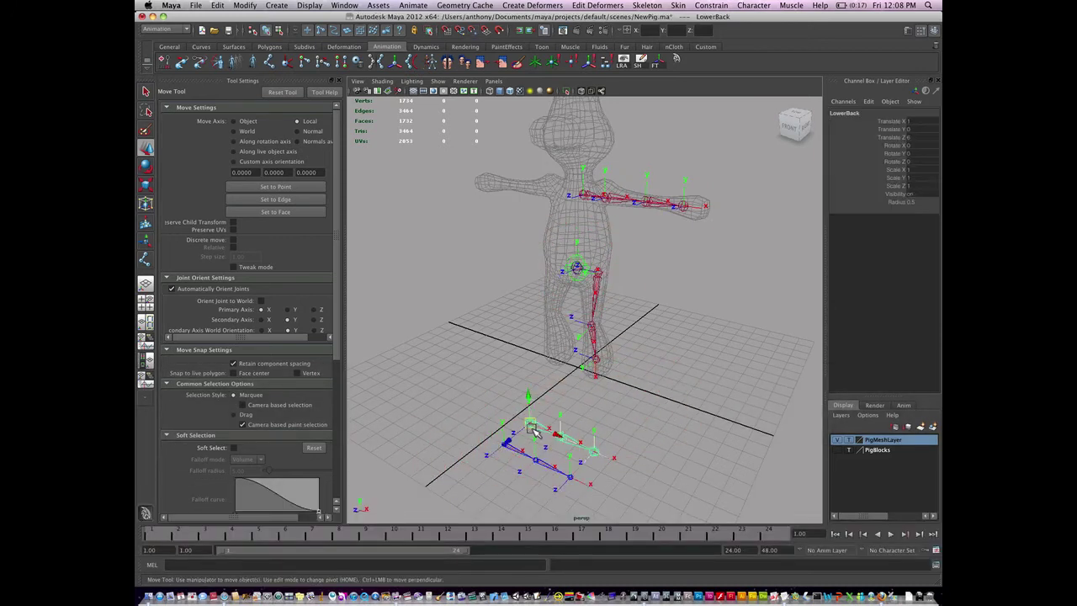
{"action": "key", "text": "v"}
{"action": "left_click_drag", "start_coordinate": [533, 429], "coordinate": [585, 288]}
Point-snap the Neck1 joint chain onto the stacked Root, Pelvis and LowerBack joints
{"action": "right_click_drag", "start_coordinate": [601, 393], "coordinate": [662, 392], "text": "alt"}
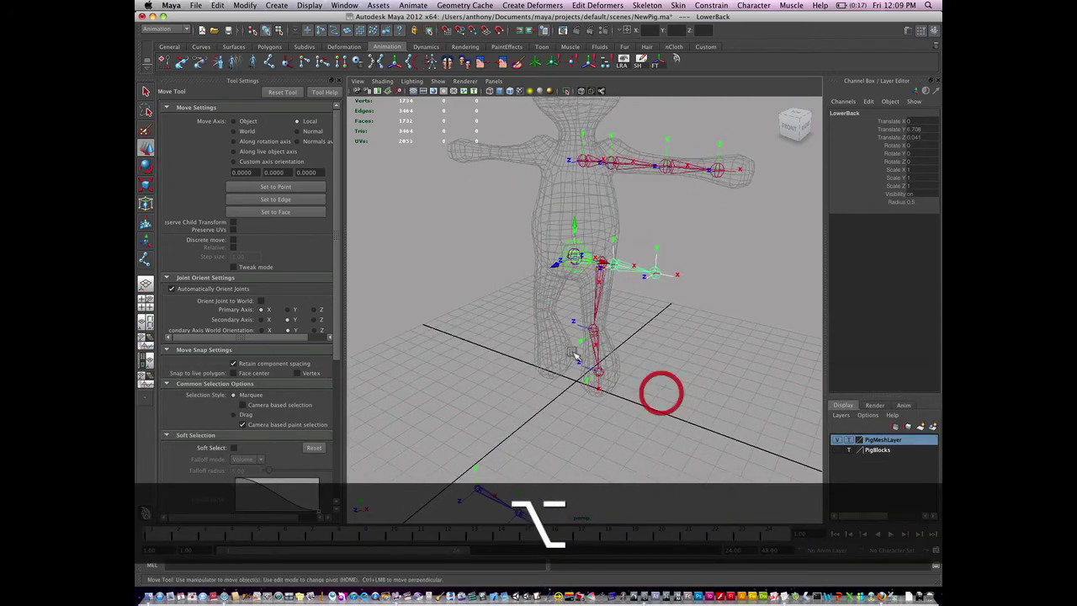
{"action": "middle_click_drag", "start_coordinate": [541, 414], "coordinate": [552, 400], "text": "alt"}
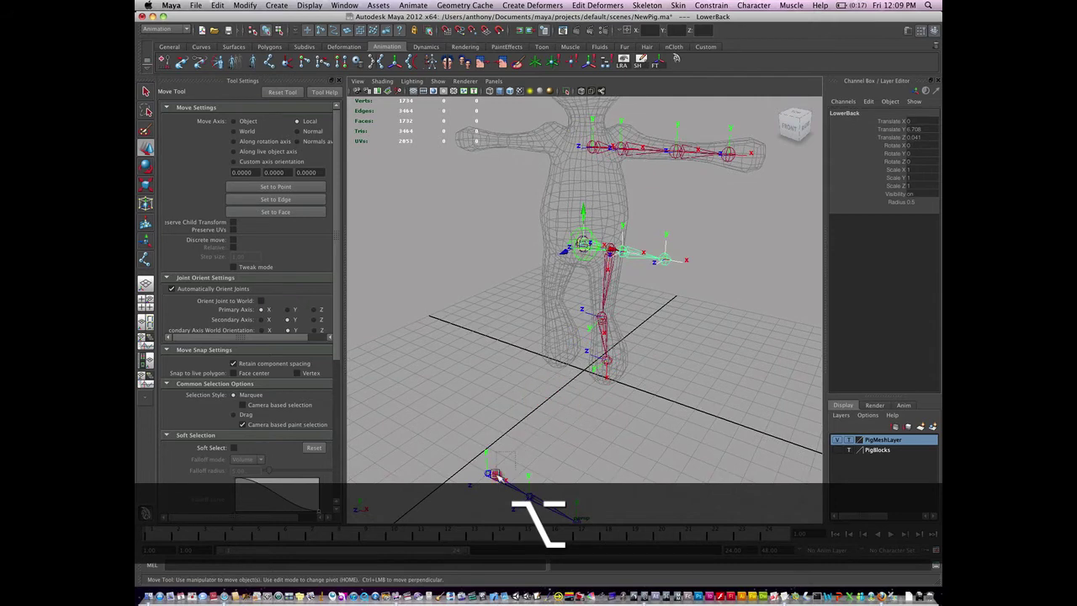
{"action": "left_click", "coordinate": [490, 473]}
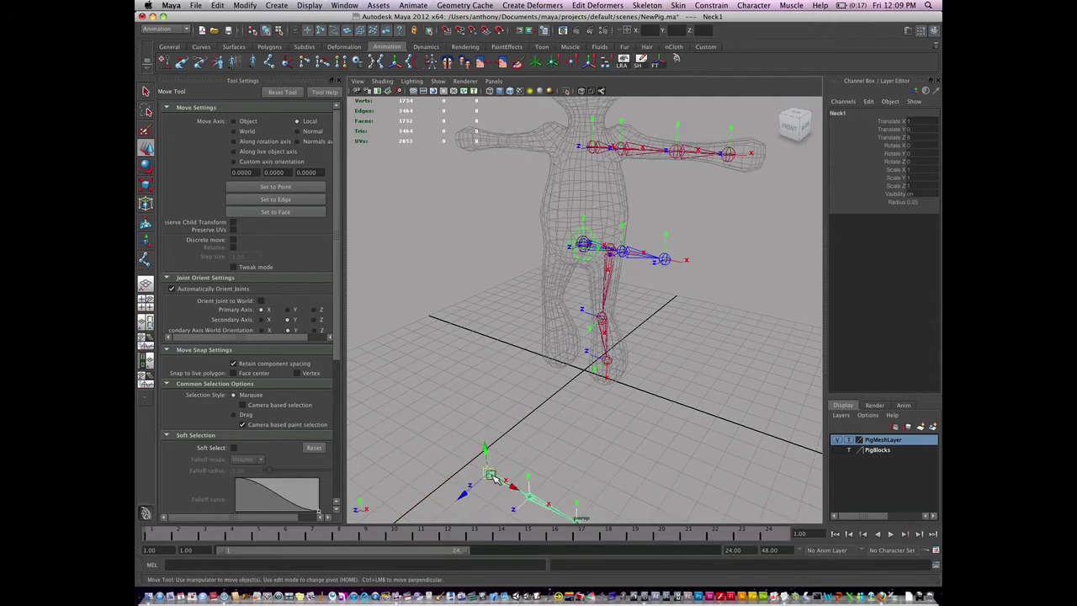
{"action": "key", "text": "v"}
{"action": "left_click_drag", "start_coordinate": [493, 474], "coordinate": [578, 245]}
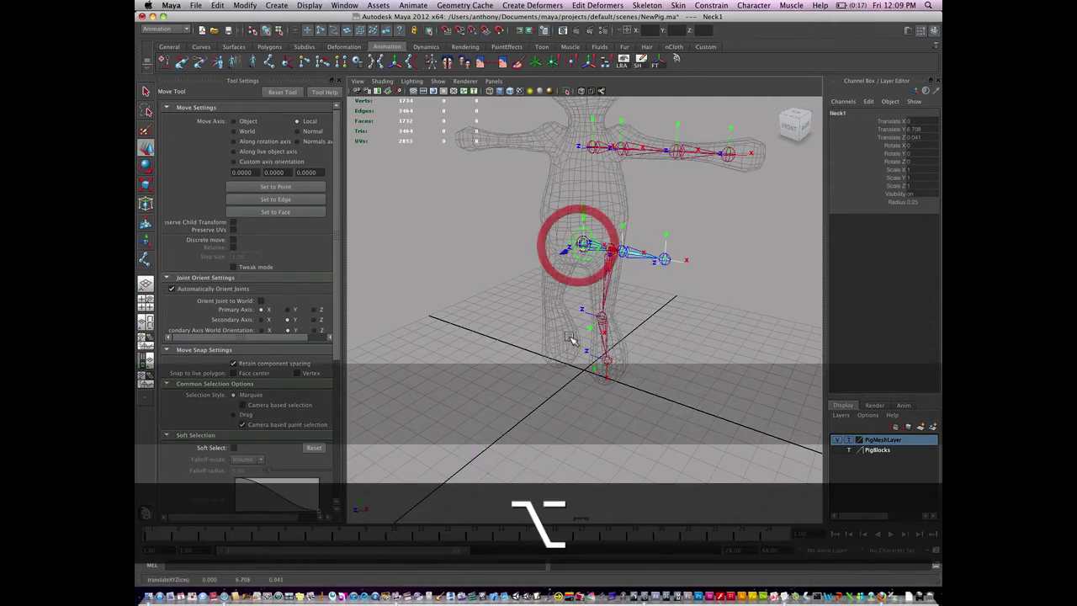
Select the stacked Root, Pelvis, LowerBack and Neck1 joints together and rotate them so their chains run up the torso
{"action": "left_click_drag", "start_coordinate": [569, 340], "coordinate": [506, 442], "text": "alt"}
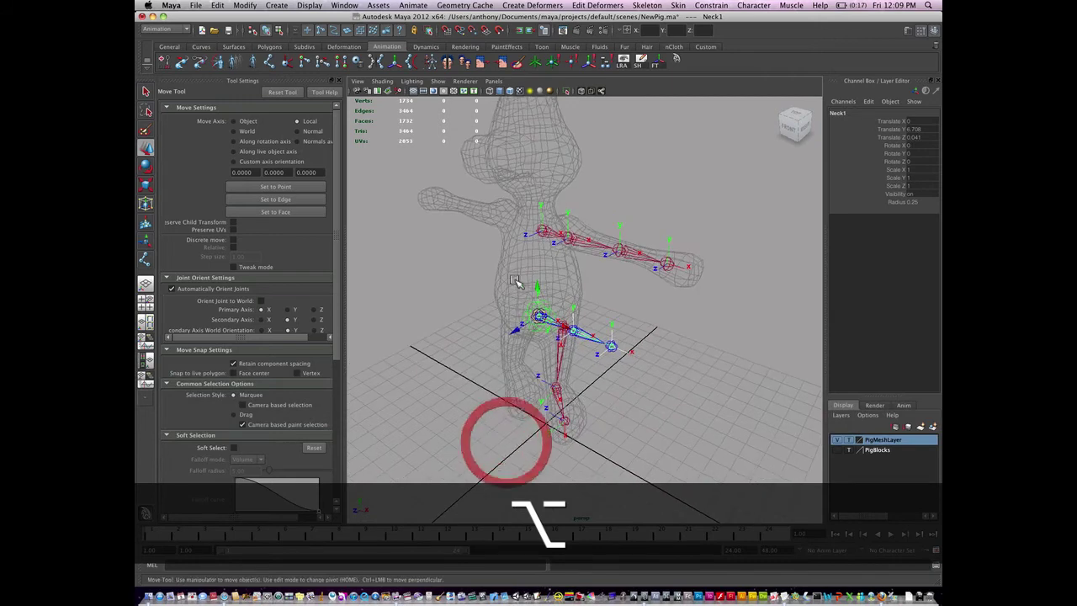
{"action": "left_click", "coordinate": [542, 322]}
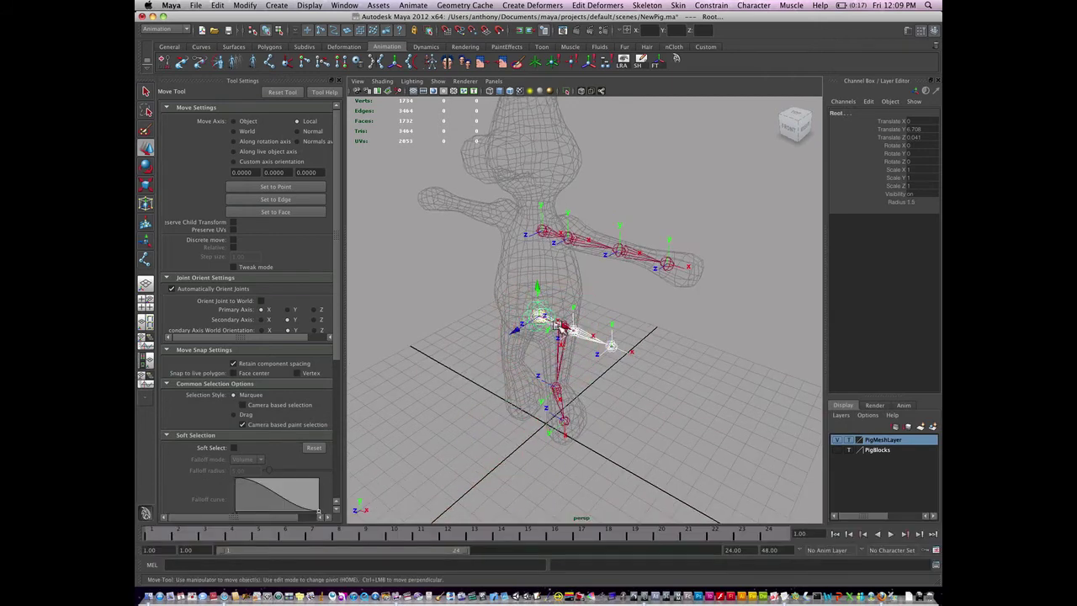
{"action": "key", "text": "e"}
{"action": "left_click_drag", "start_coordinate": [575, 326], "coordinate": [506, 346]}
{"action": "mouse_move", "coordinate": [519, 300]}
{"action": "left_mouse_down"}
{"action": "mouse_move", "coordinate": [543, 269]}
{"action": "mouse_move", "coordinate": [579, 263]}
{"action": "mouse_move", "coordinate": [525, 310]}
{"action": "mouse_move", "coordinate": [518, 301]}
{"action": "left_mouse_up"}
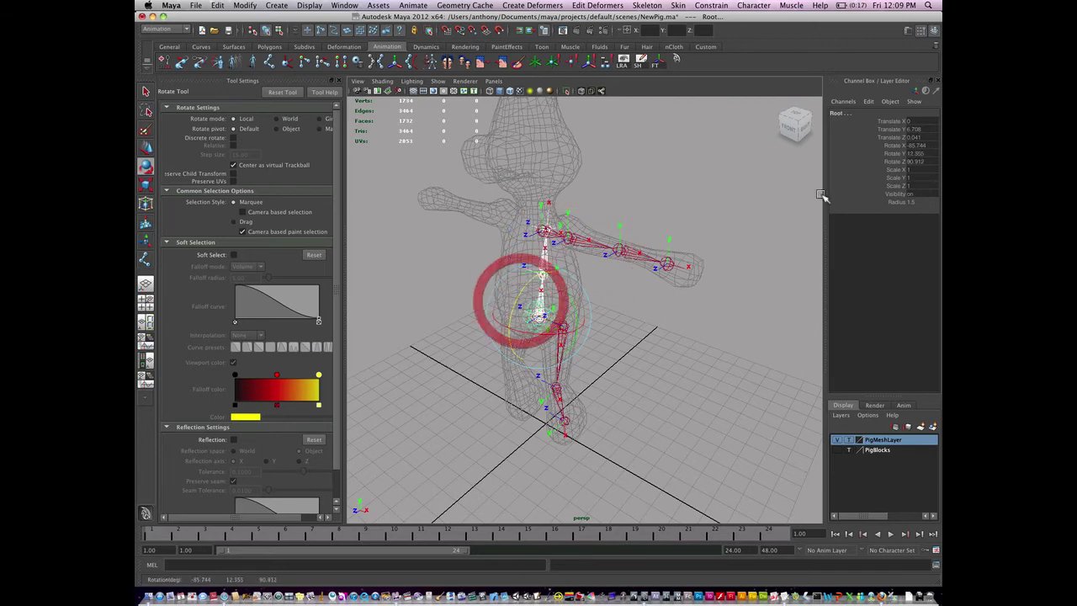
Set the selected joints' Rotate X to -90 and Rotate Y to 0, square up Rotate Z and clear the selection
{"action": "left_click", "coordinate": [917, 145]}
{"action": "type", "text": "-90"}
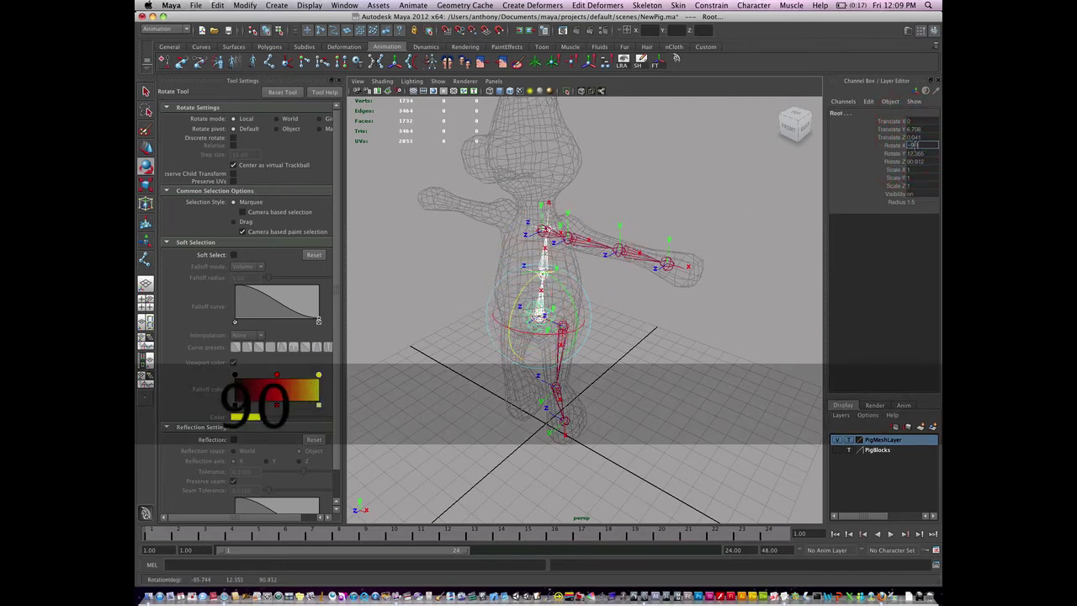
{"action": "key", "text": "Tab"}
{"action": "type", "text": "0"}
{"action": "key", "text": "Tab"}
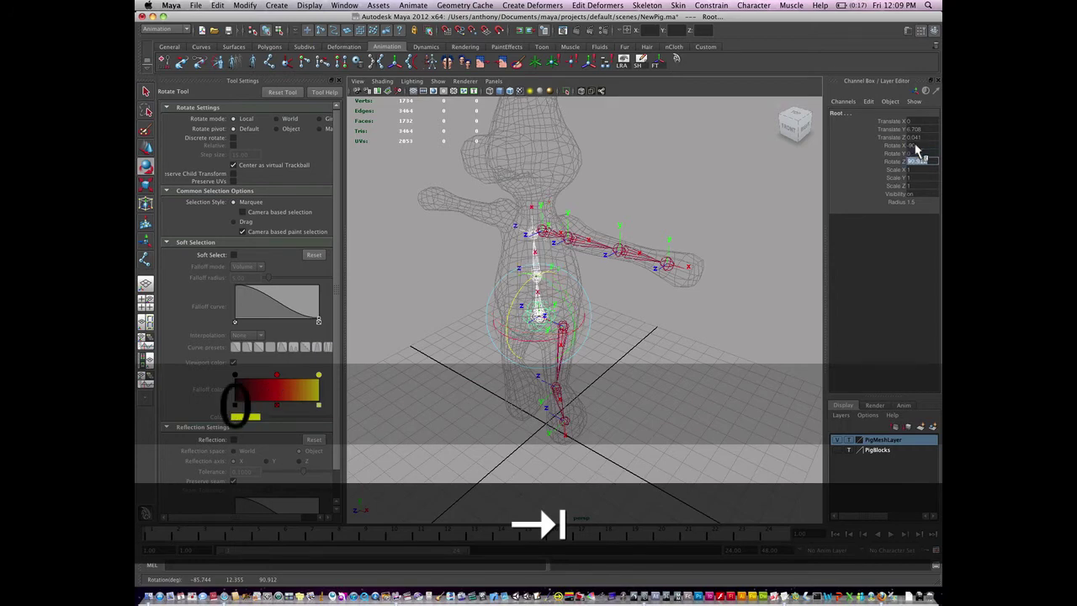
{"action": "type", "text": "0"}
{"action": "key", "text": "Return"}
{"action": "left_click", "coordinate": [630, 379]}
Try a test rotation of the Hip_L joint to swing the leg, and undo it
{"action": "mouse_move", "coordinate": [561, 407]}
{"action": "left_mouse_down", "text": "alt"}
{"action": "mouse_move", "coordinate": [548, 393]}
{"action": "mouse_move", "coordinate": [565, 395]}
{"action": "mouse_move", "coordinate": [547, 395]}
{"action": "left_mouse_up", "text": "alt"}
{"action": "right_click_drag", "start_coordinate": [548, 392], "coordinate": [620, 432], "text": "alt"}
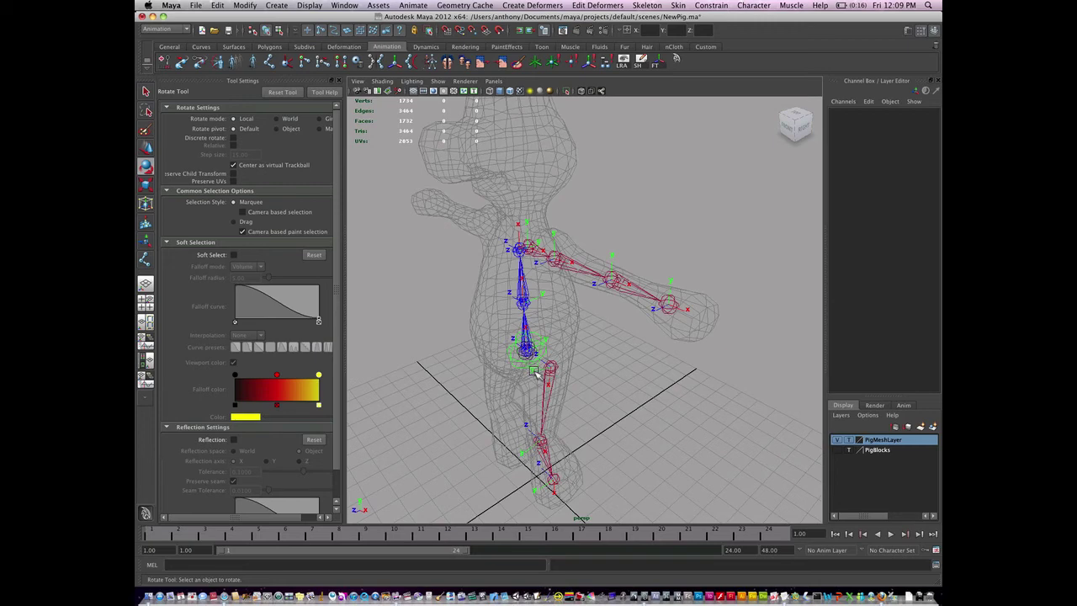
{"action": "left_click", "coordinate": [529, 403]}
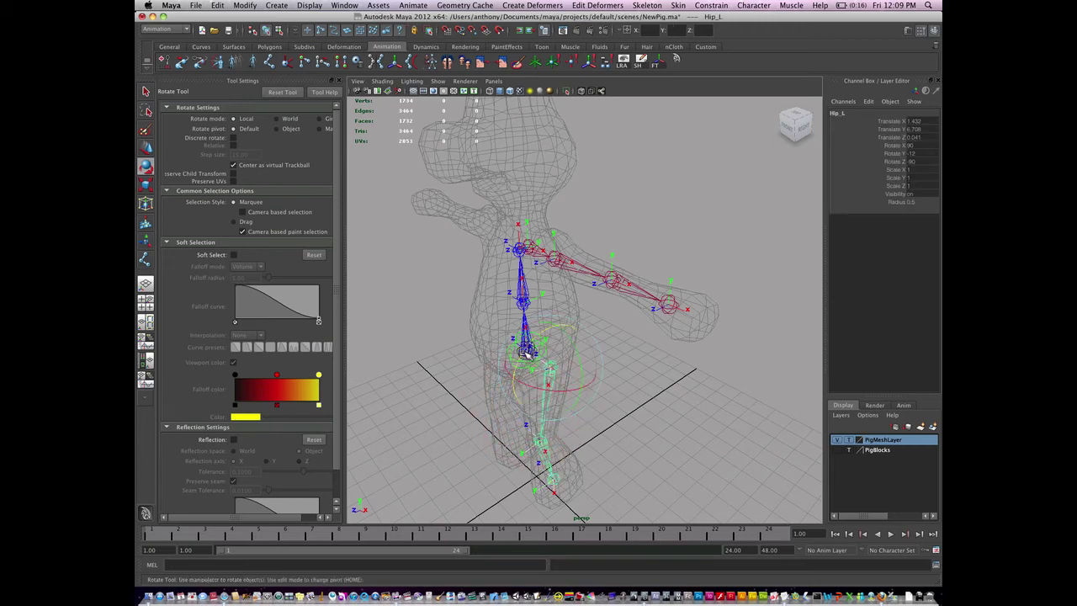
{"action": "mouse_move", "coordinate": [526, 353]}
{"action": "left_mouse_down"}
{"action": "mouse_move", "coordinate": [549, 333]}
{"action": "mouse_move", "coordinate": [539, 341]}
{"action": "left_mouse_up"}
{"action": "key", "text": "super+z"}
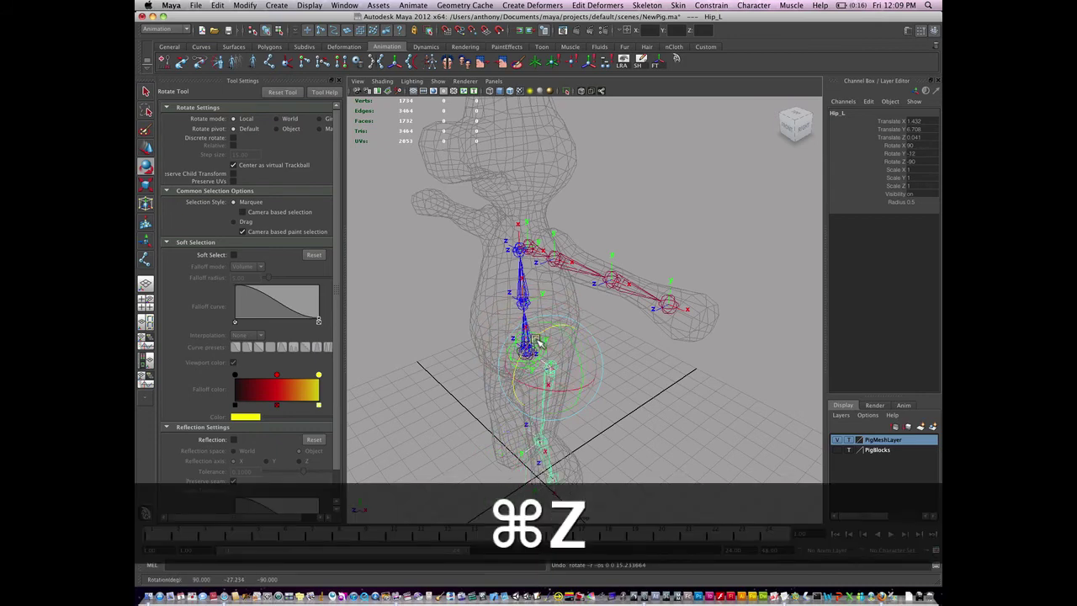
Try a test rotation of the Shoulder_L joint to swing the arm, undo it and clear the selection
{"action": "left_click", "coordinate": [572, 276]}
{"action": "mouse_move", "coordinate": [588, 257]}
{"action": "left_mouse_down"}
{"action": "mouse_move", "coordinate": [581, 238]}
{"action": "mouse_move", "coordinate": [589, 271]}
{"action": "mouse_move", "coordinate": [578, 267]}
{"action": "left_mouse_up"}
{"action": "key", "text": "super+z"}
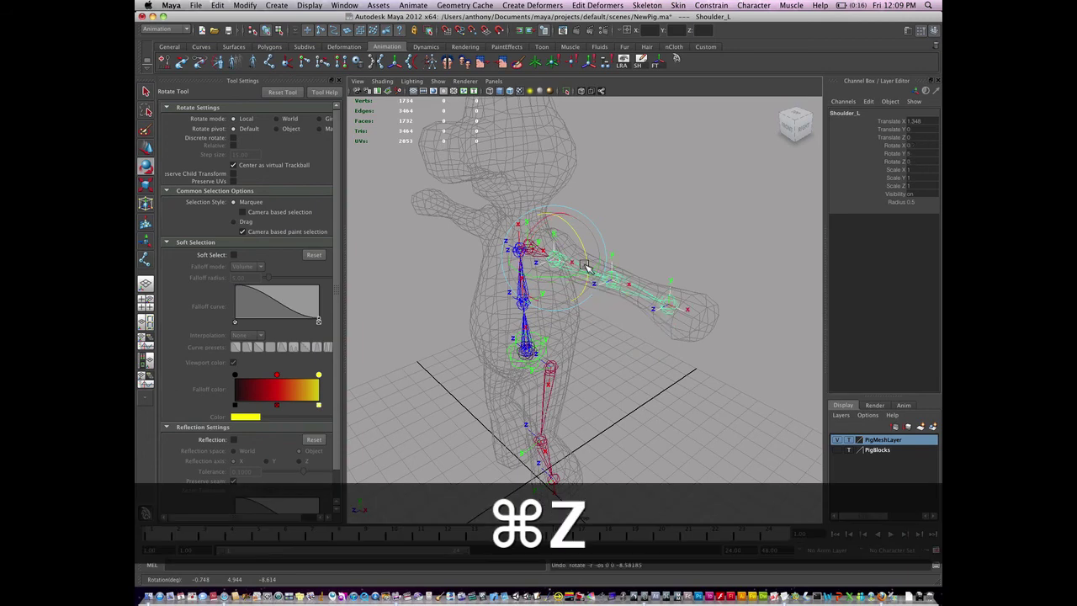
{"action": "left_click", "coordinate": [592, 380]}
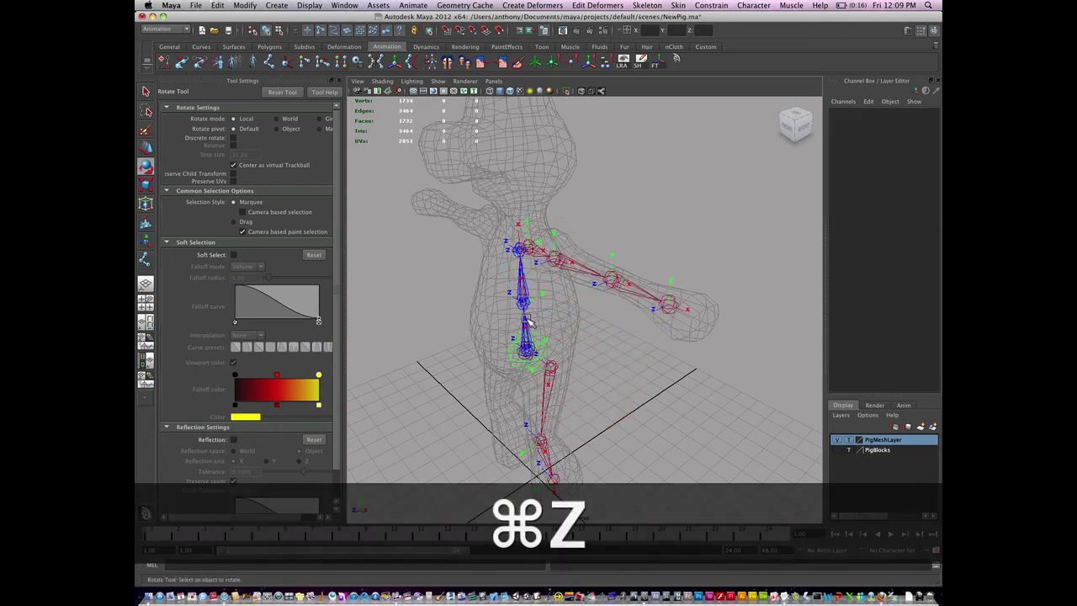
Select the LowerBack joint and try rotating its chain away from vertical
{"action": "left_click", "coordinate": [529, 317]}
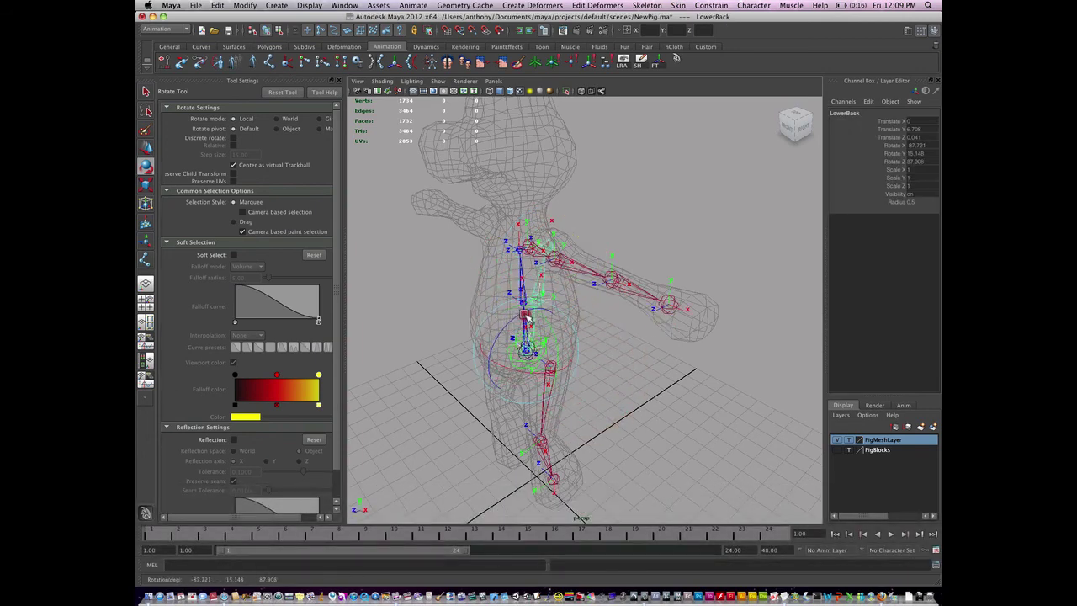